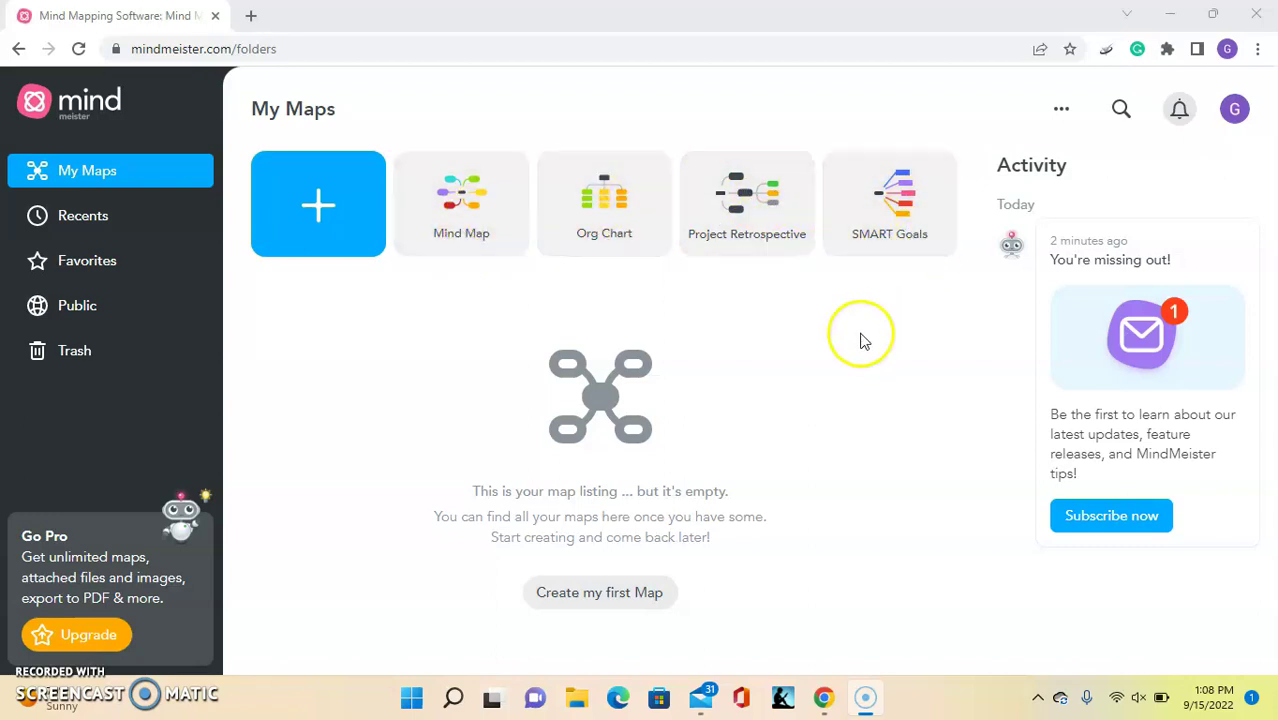
Step: Create a new map from the SMART Goals template
left_click(891, 204)
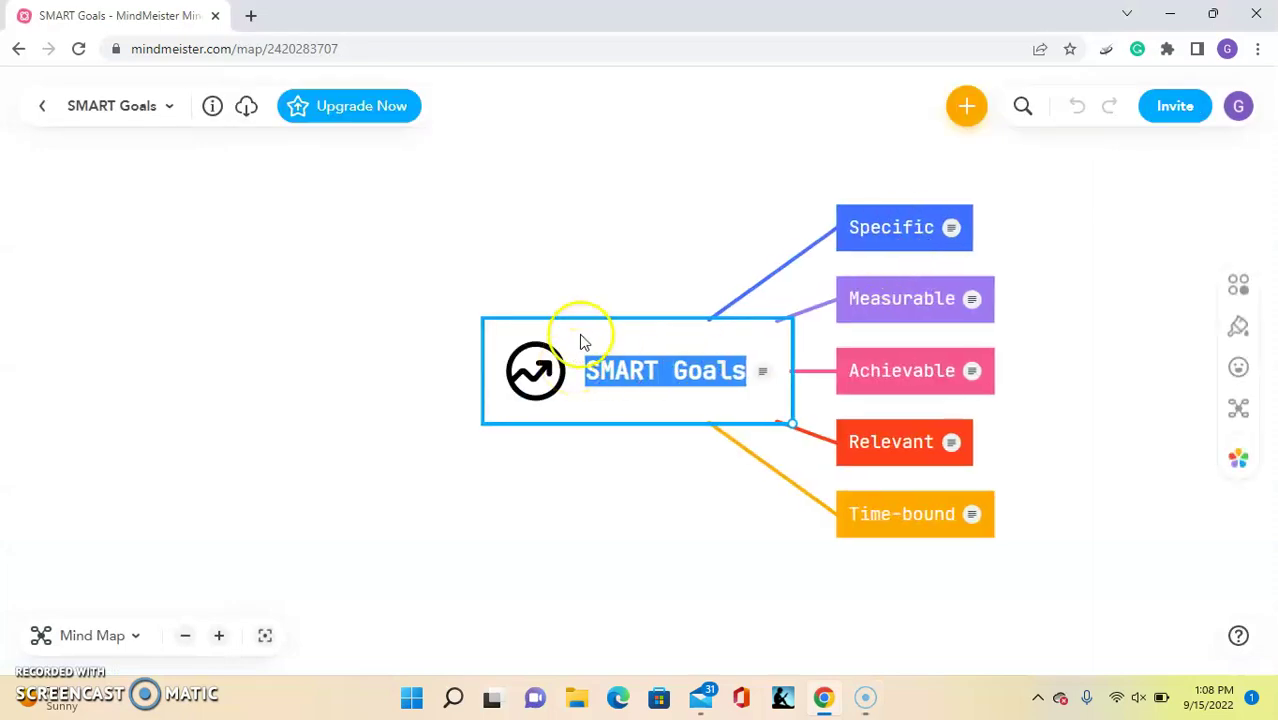
left_click(556, 522)
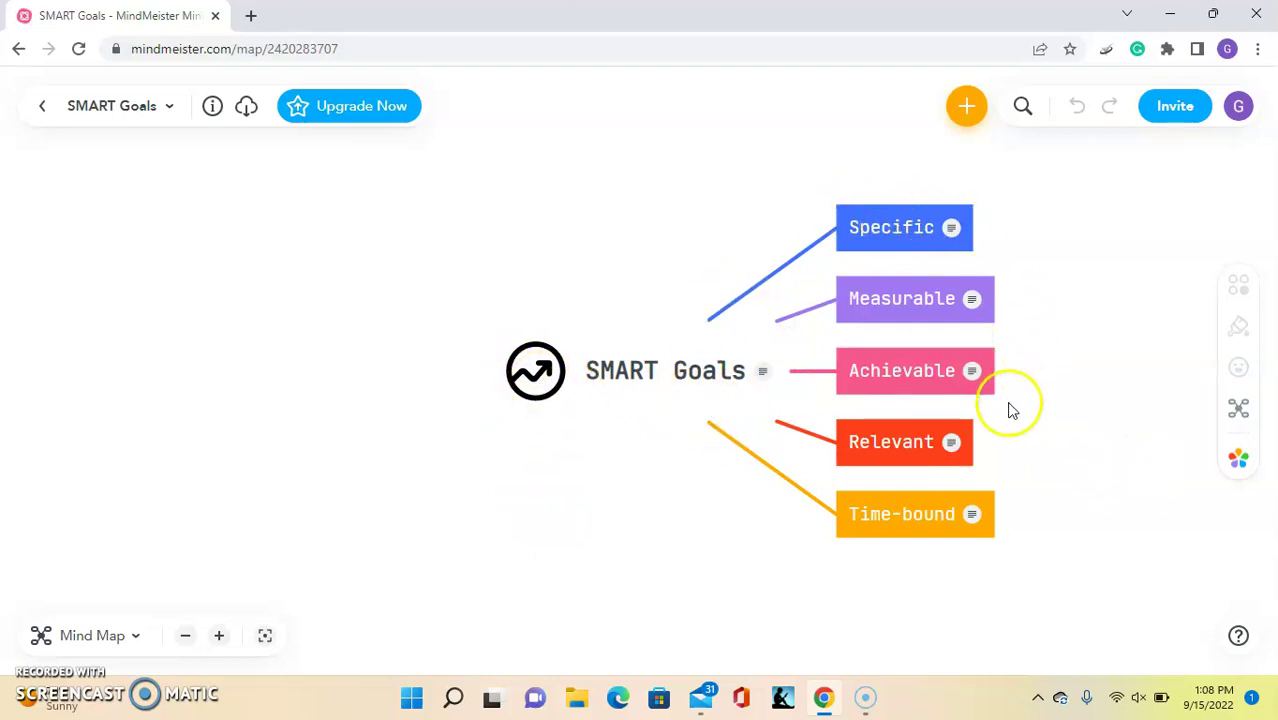
Step: Read the notes attached to the template's Specific and Measurable topics and to its central SMART Goals topic
left_click(953, 229)
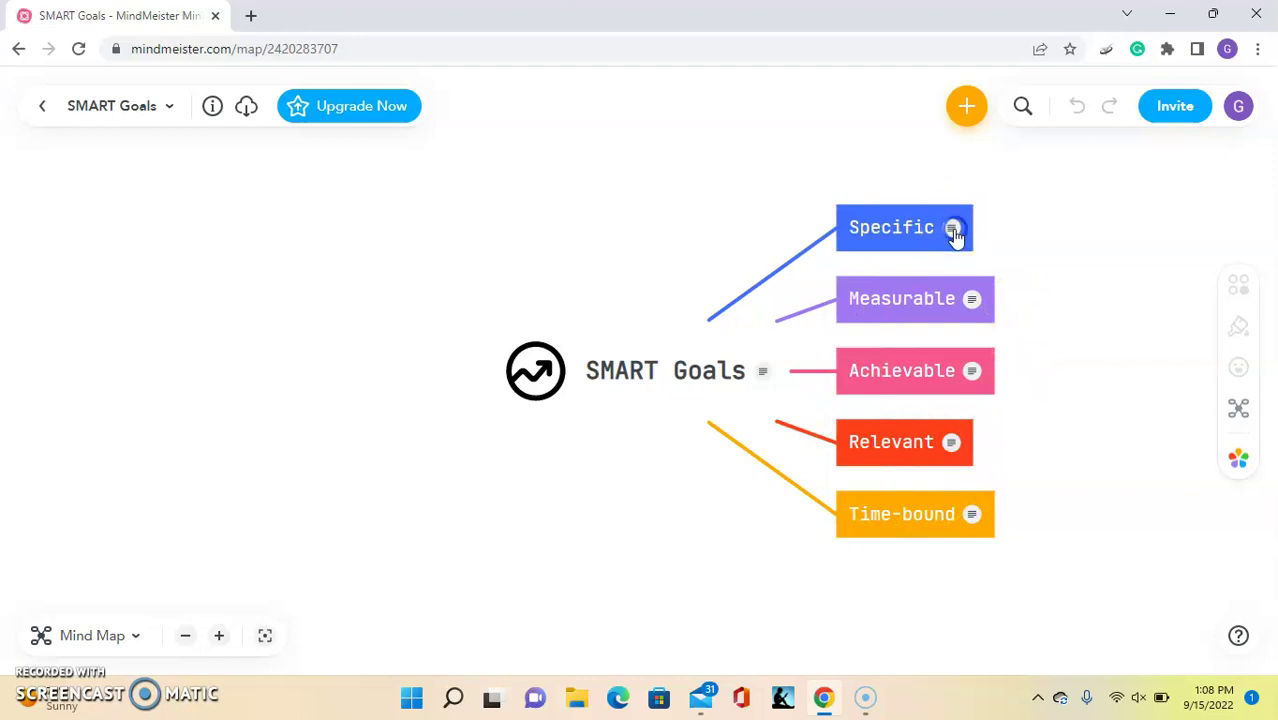
left_click(1069, 201)
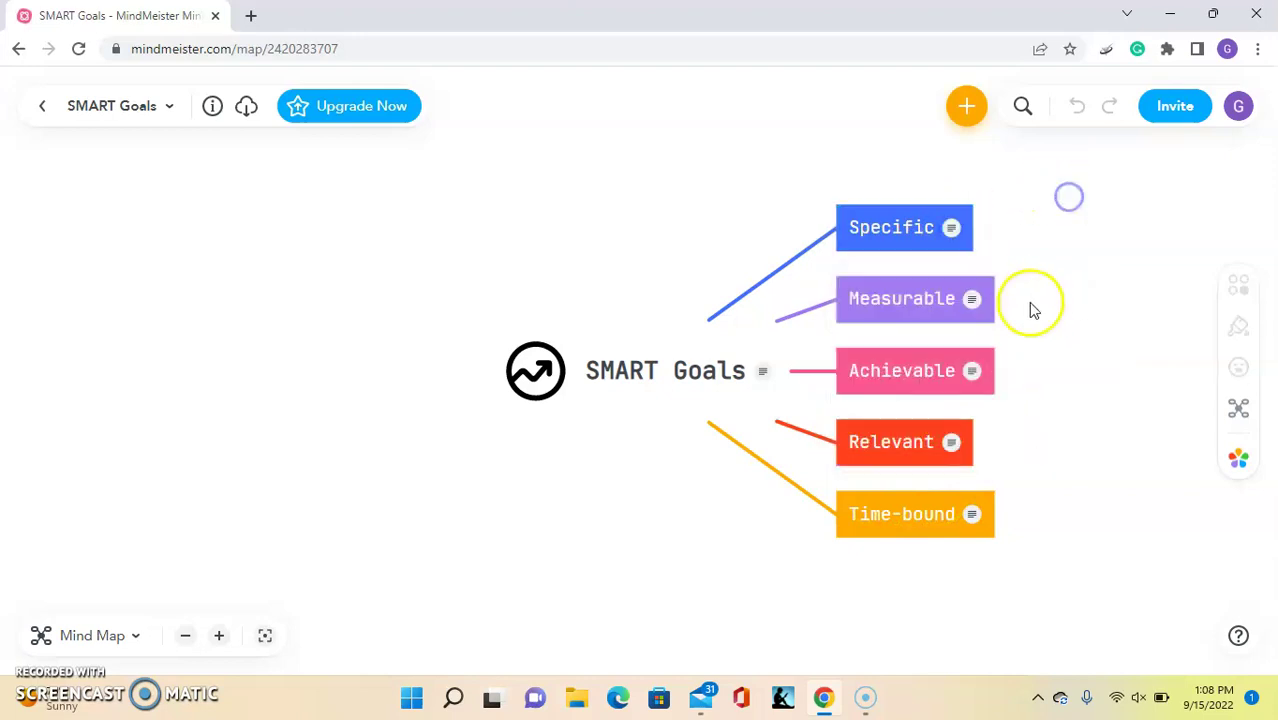
left_click(971, 300)
scroll(962, 427, "down", 1)
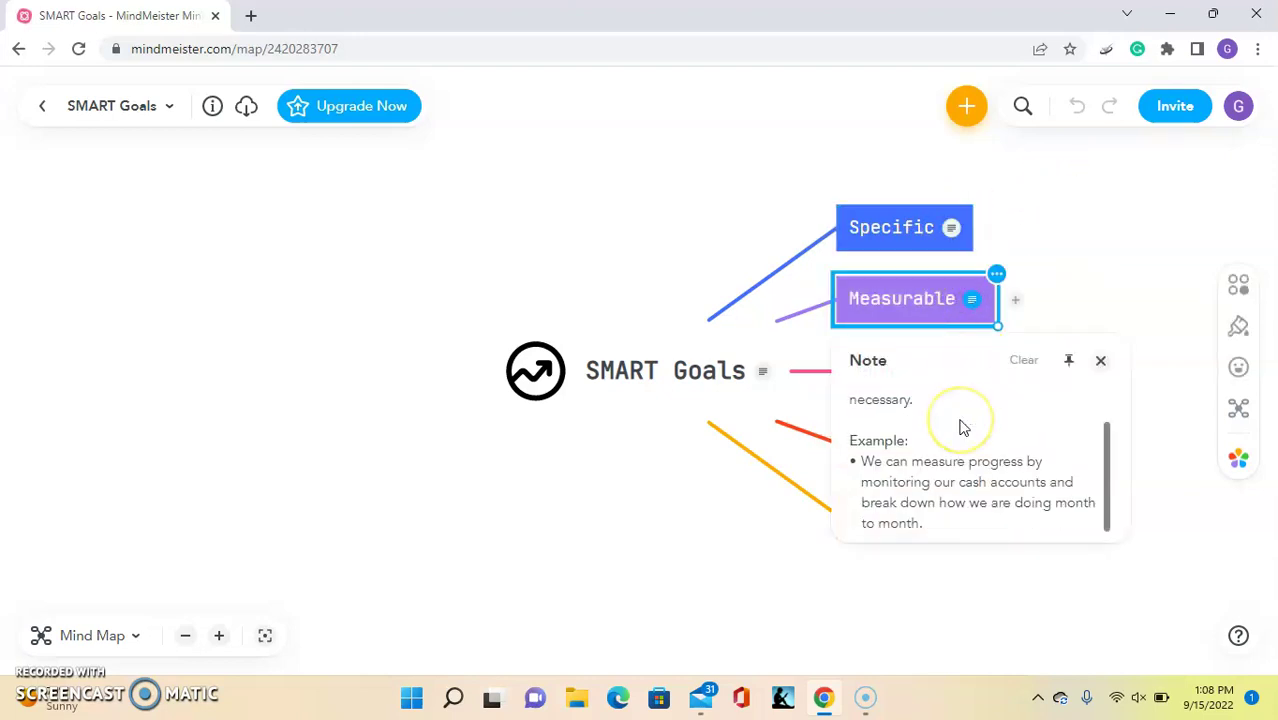
scroll(962, 427, "up", 1)
left_click(1135, 207)
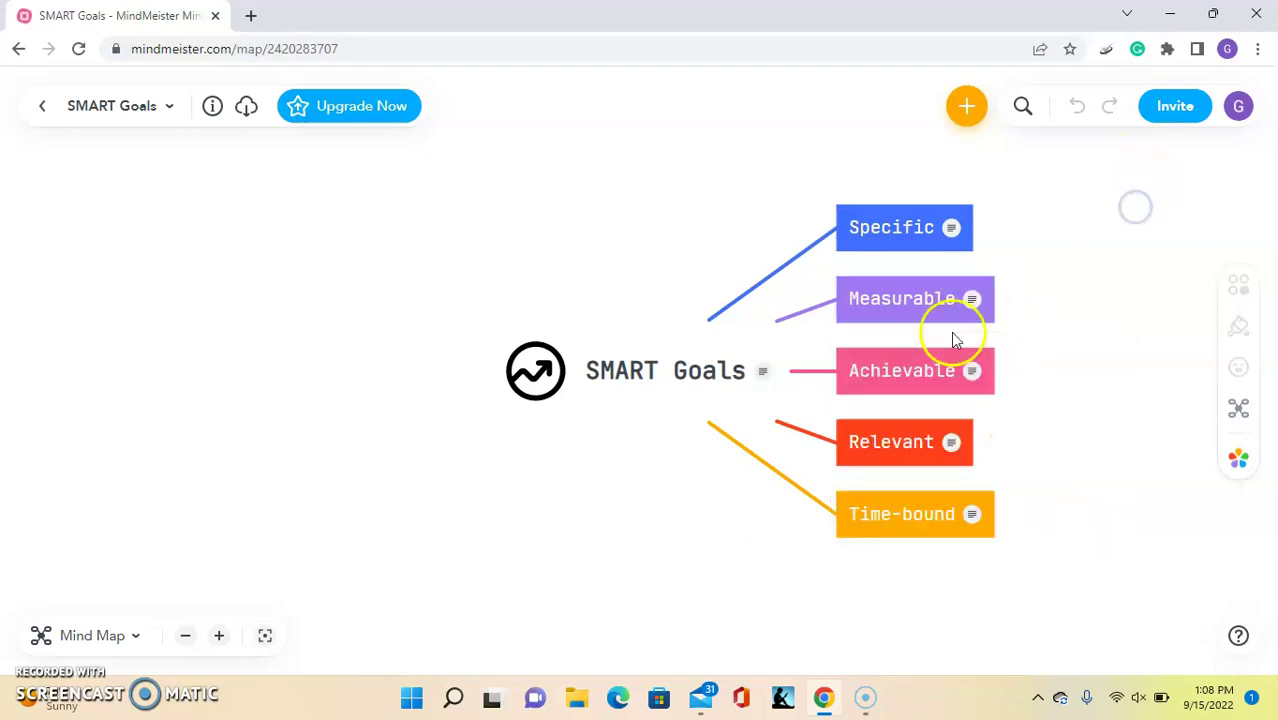
left_click(760, 378)
scroll(662, 534, "down", 2)
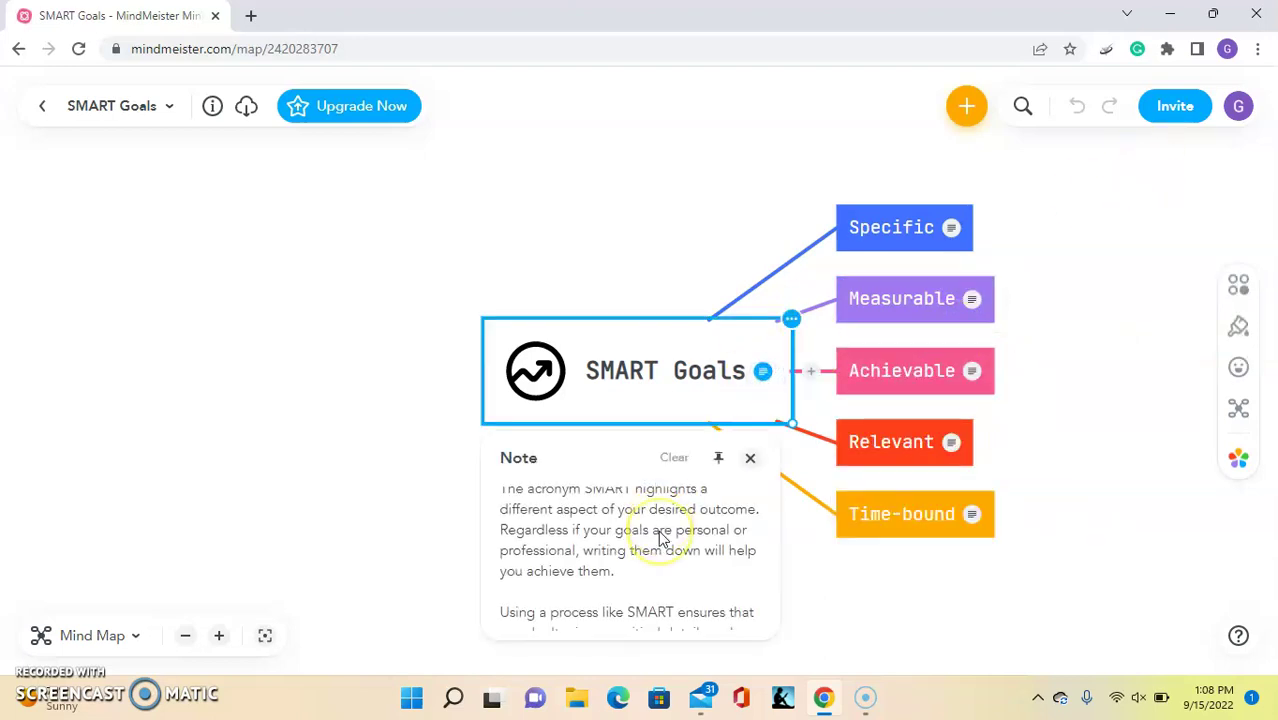
left_click(457, 240)
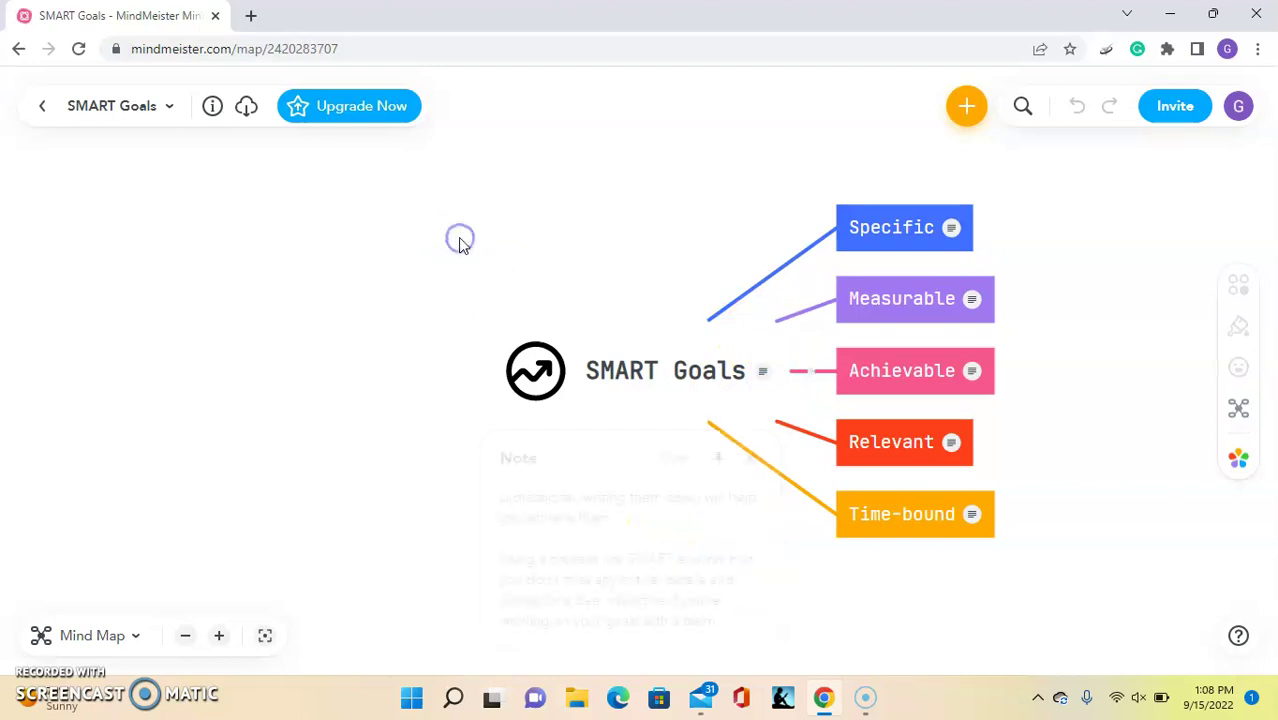
Step: Return to the map overview and create a new blank mind map with the central topic named Colors
left_click(42, 106)
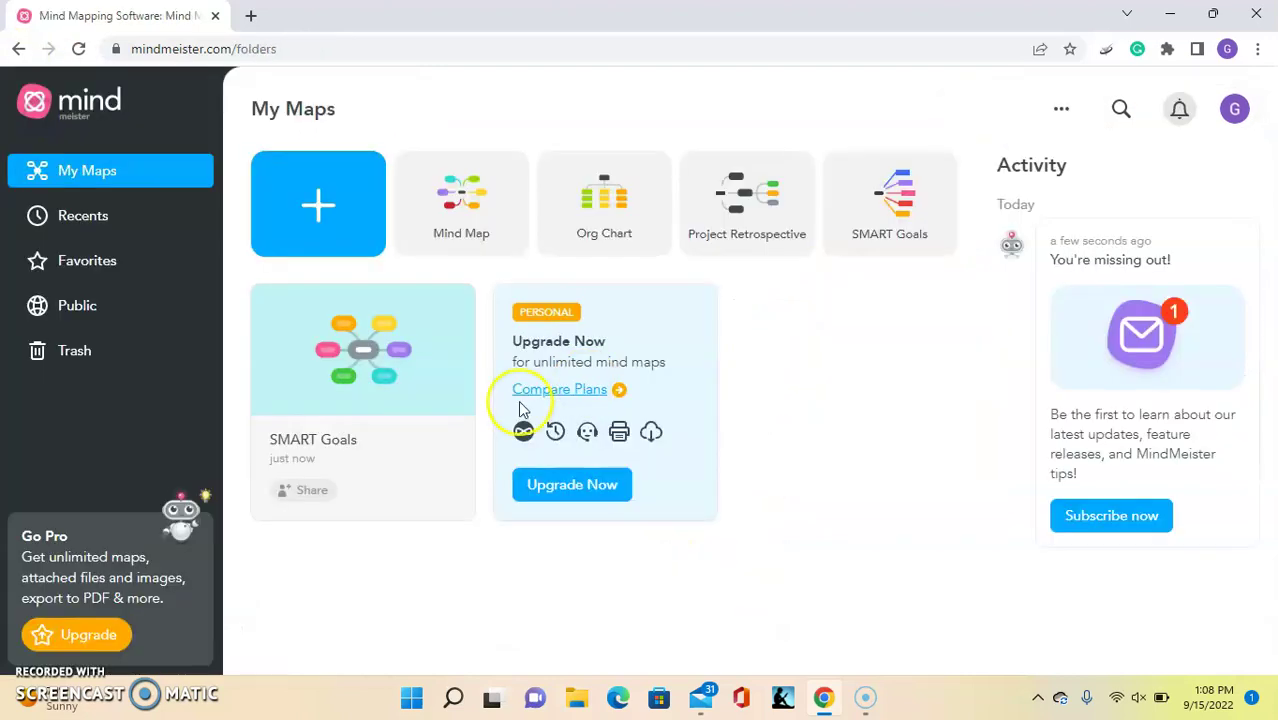
left_click(314, 210)
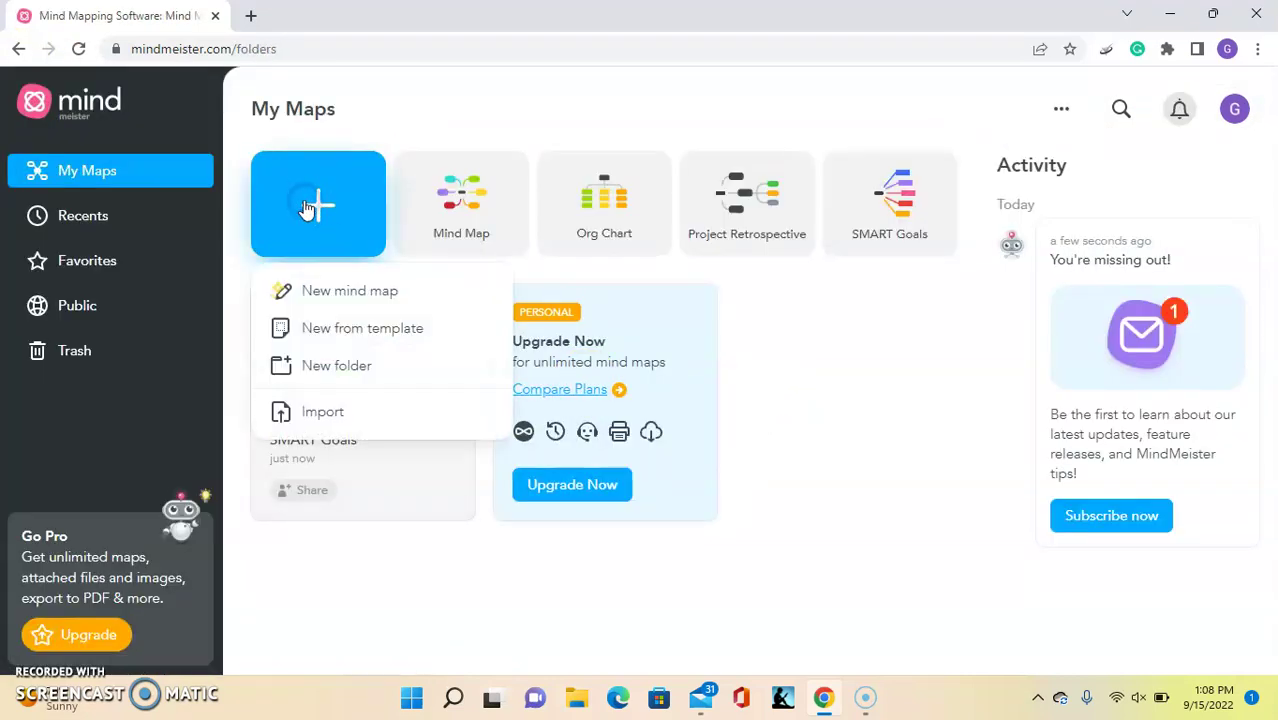
left_click(344, 292)
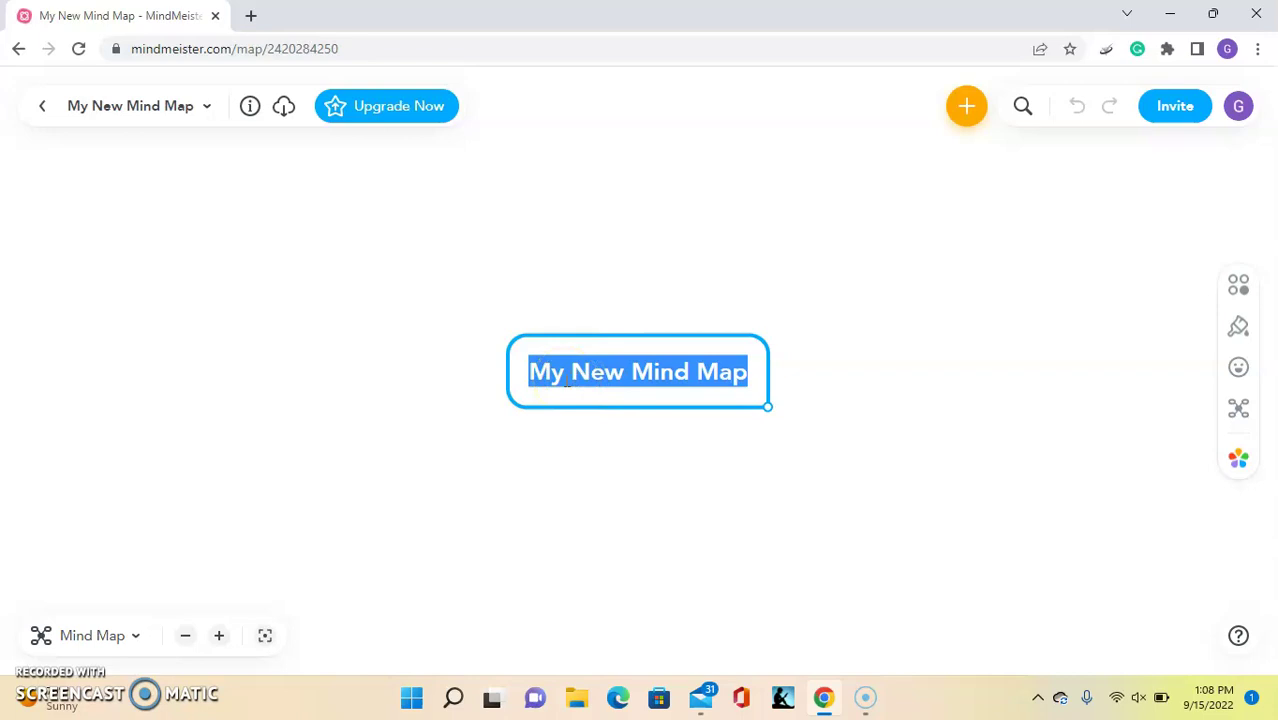
type("Colors")
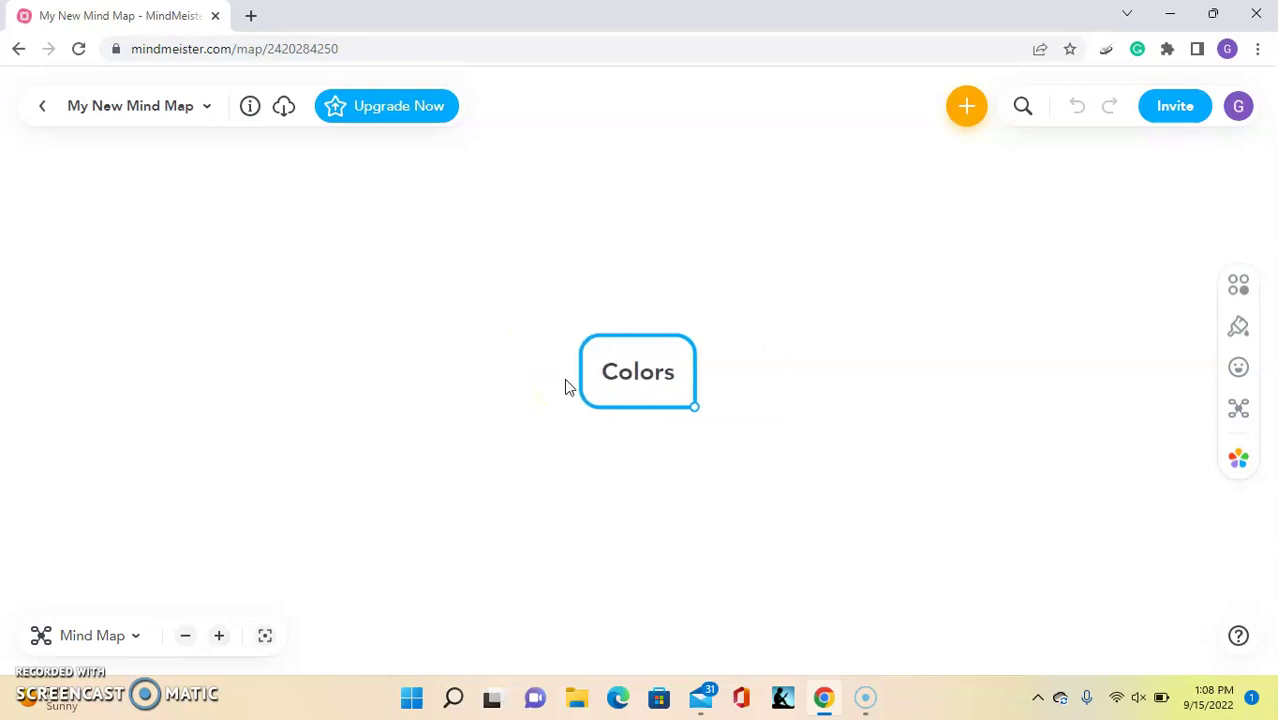
left_click(687, 497)
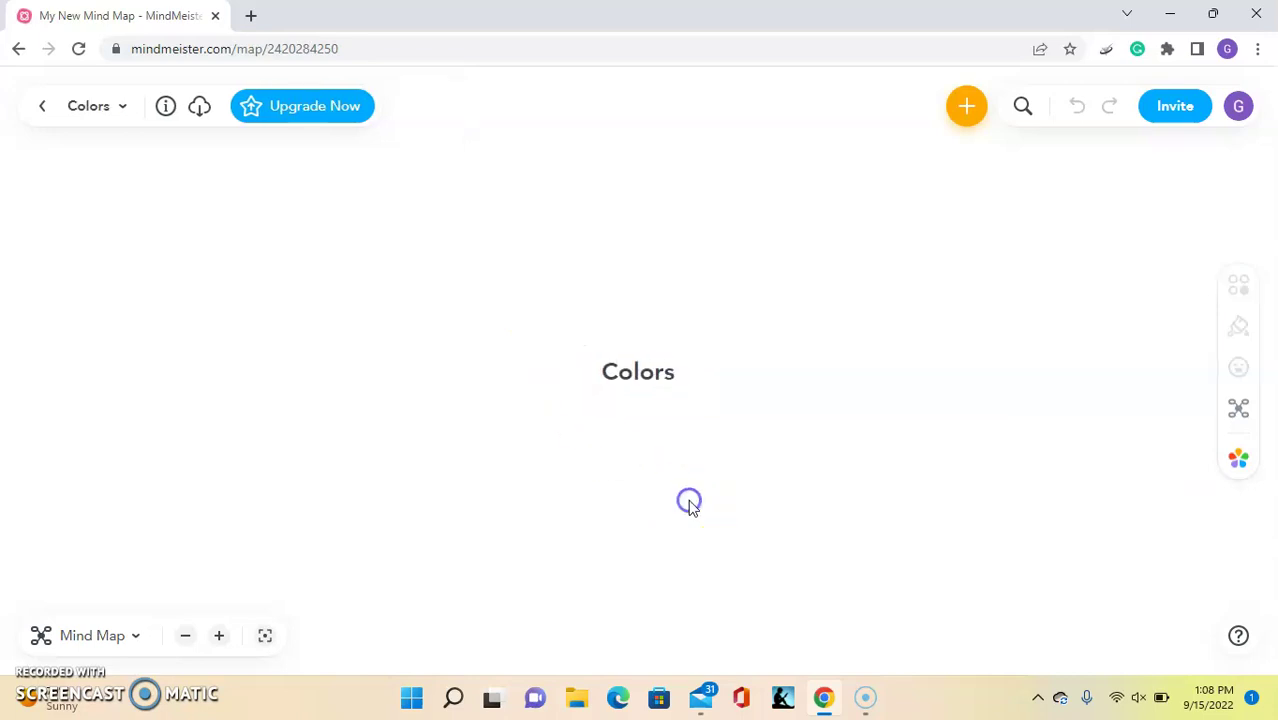
Step: Add a topic named Blue to the central Colors topic
left_click(649, 385)
left_click(966, 107)
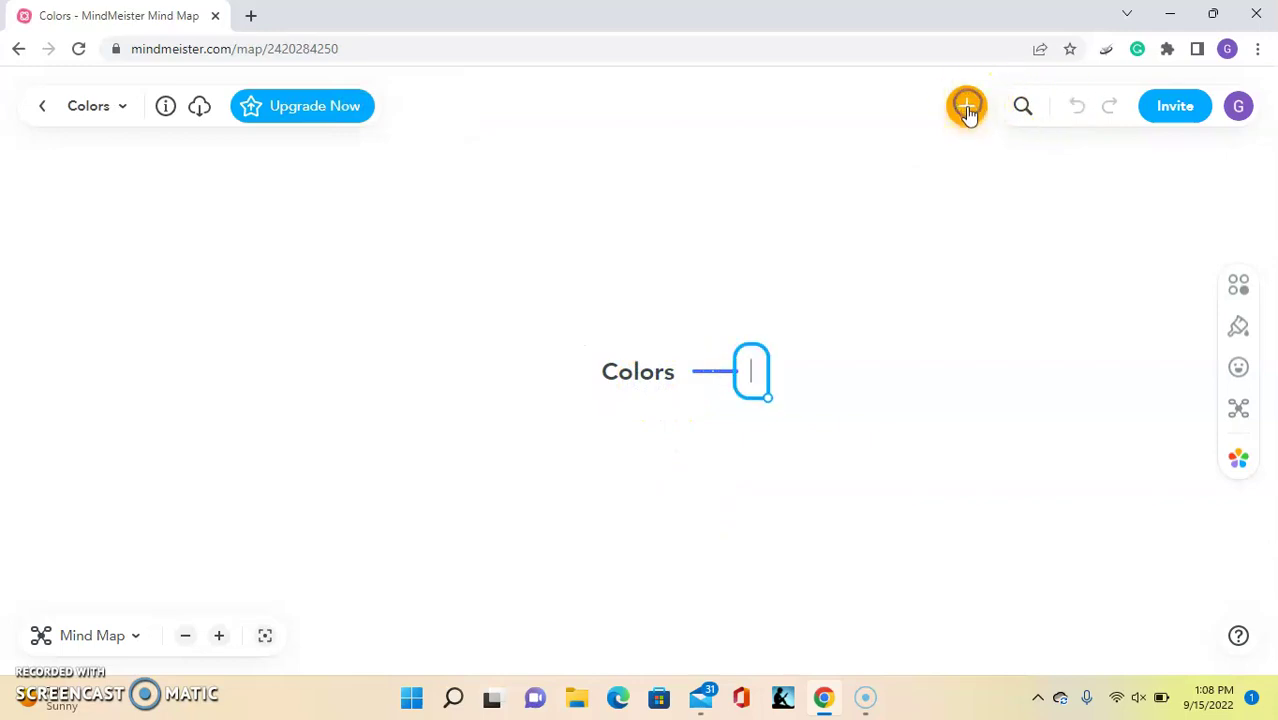
type("Blue")
key("Return")
left_click(861, 494)
Step: Add a second topic named Red to the central Colors topic
left_click(612, 376)
left_click(963, 107)
type("Red")
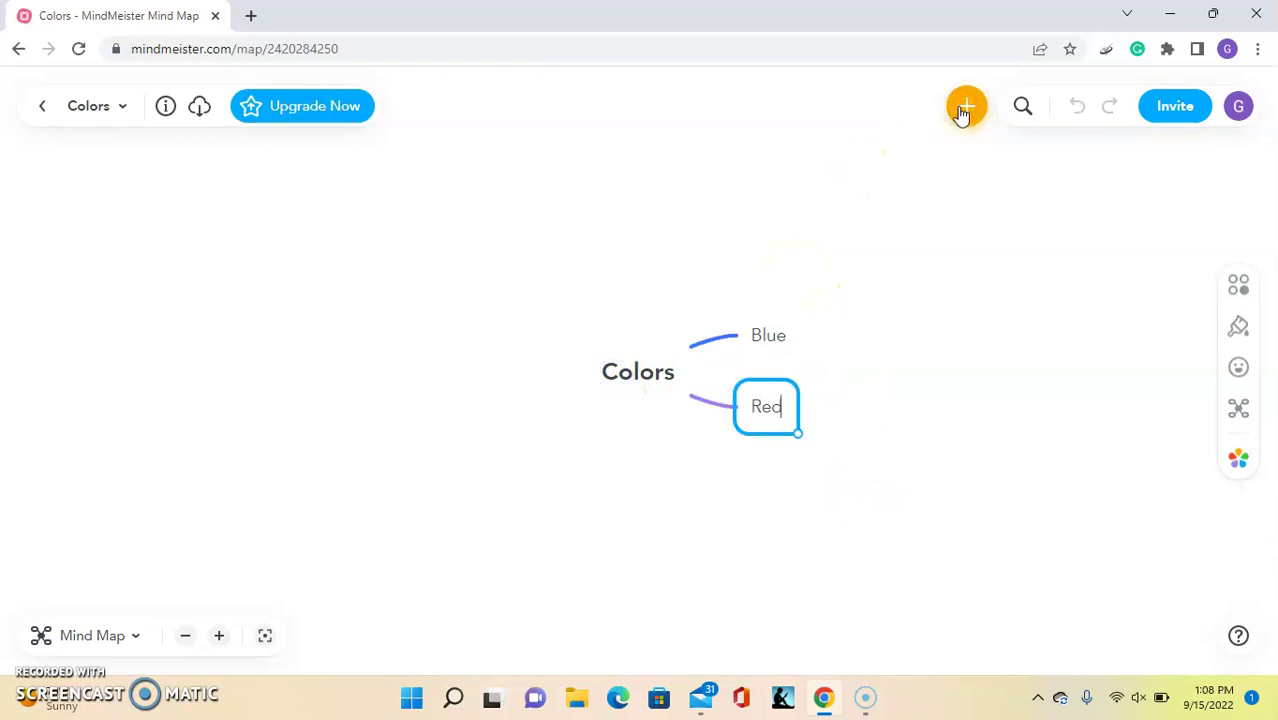
key("Return")
left_click(925, 518)
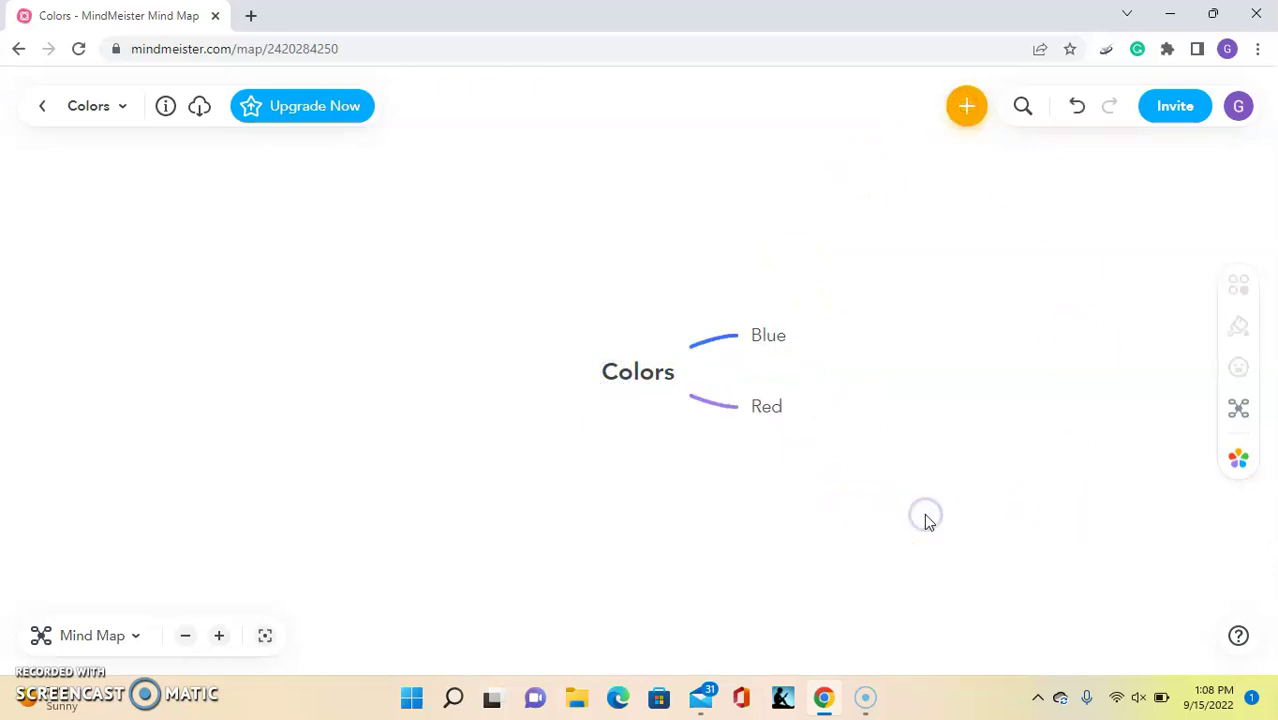
Step: Add a subtopic to Blue named Turquoise, correcting its spelling
left_click(767, 336)
left_click(820, 340)
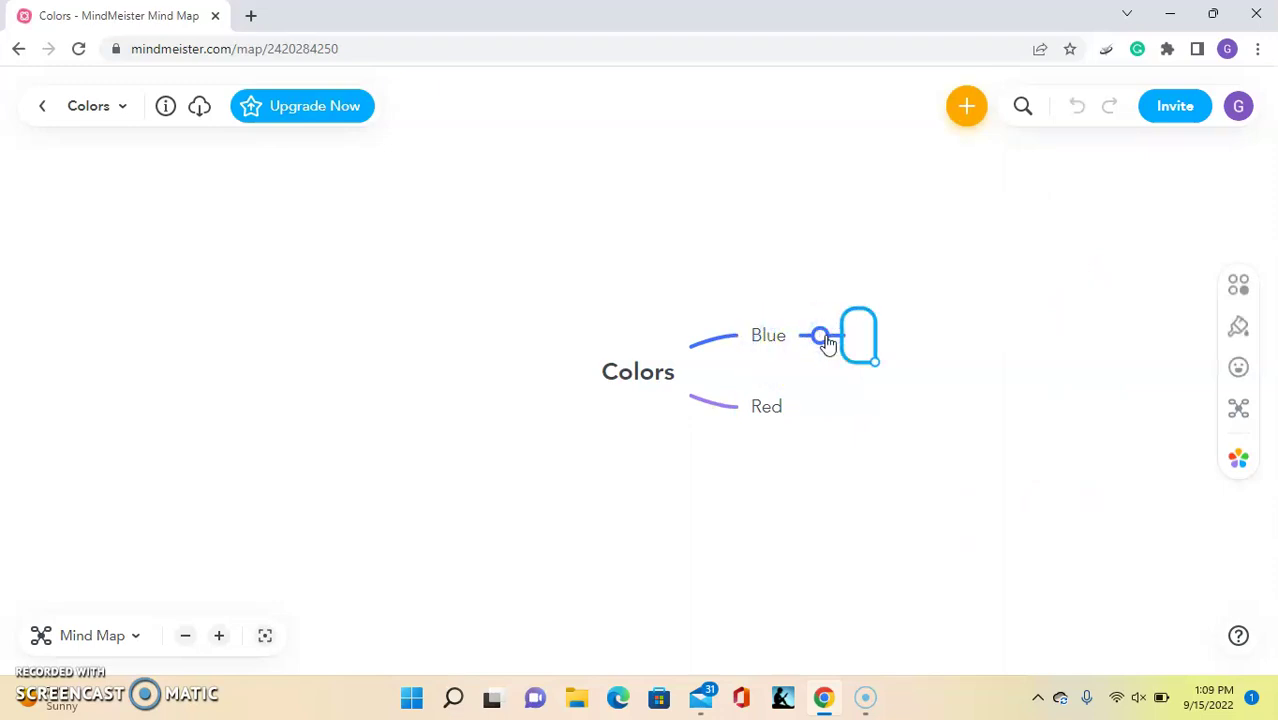
type("Tur")
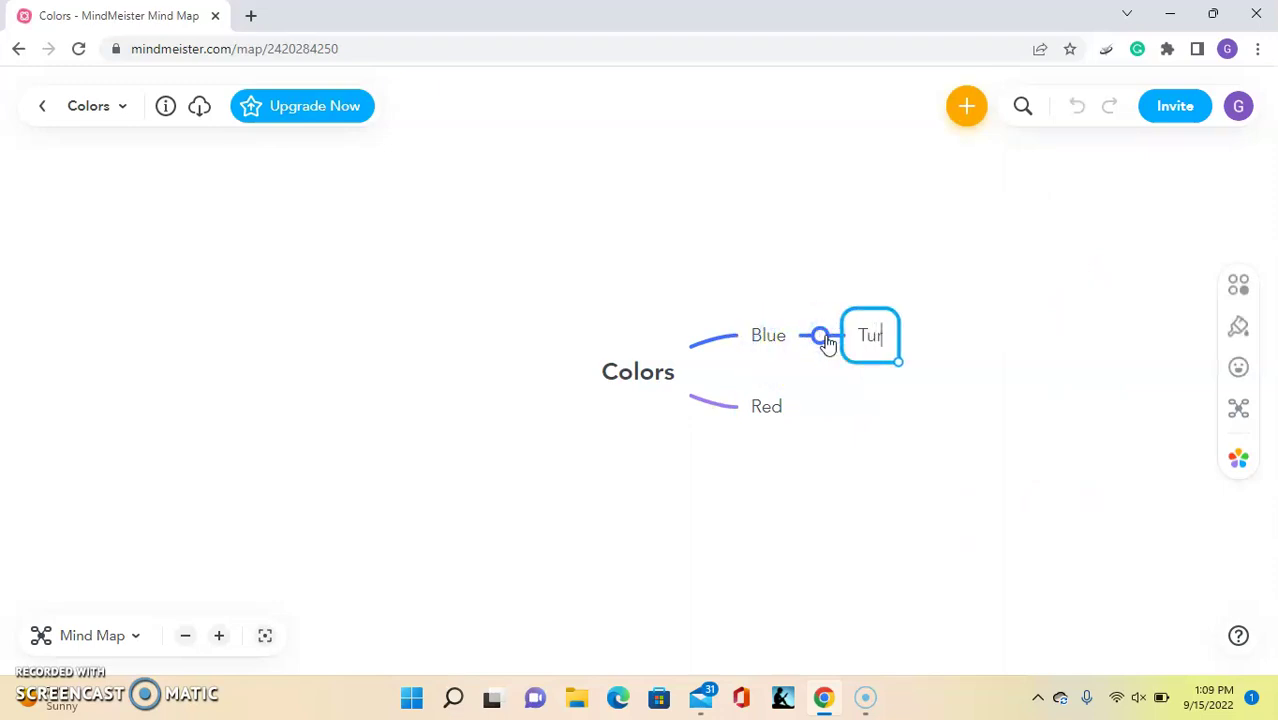
type("qoiuse")
left_click(912, 332)
right_click(899, 330)
left_click(916, 348)
left_click(910, 418)
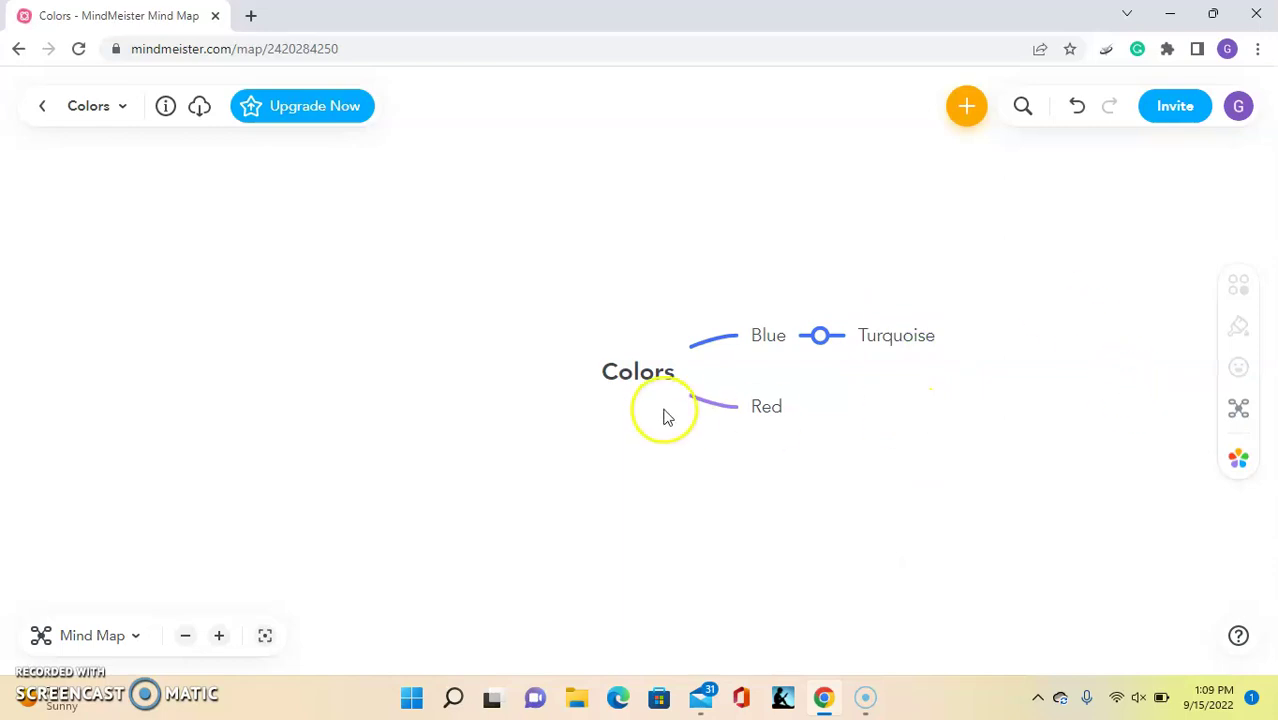
Step: Try to add the comment "Primary Color" to the Red topic
left_click(663, 367)
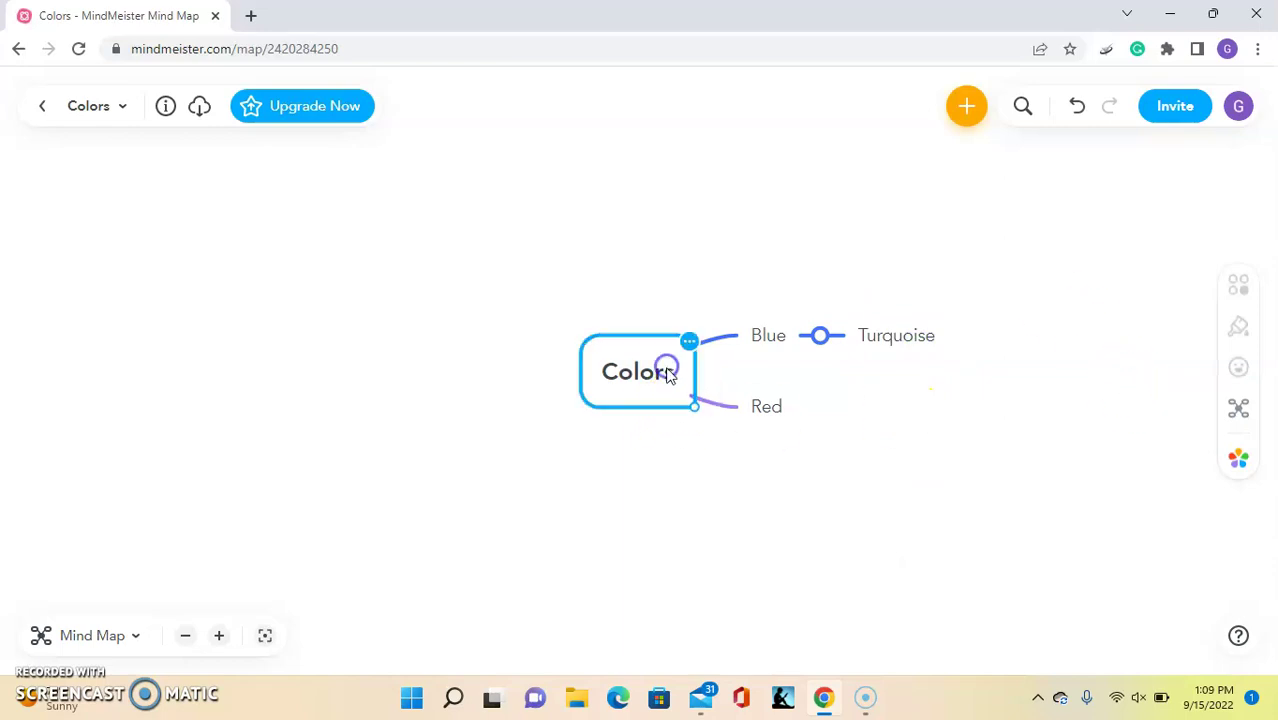
left_click(1240, 290)
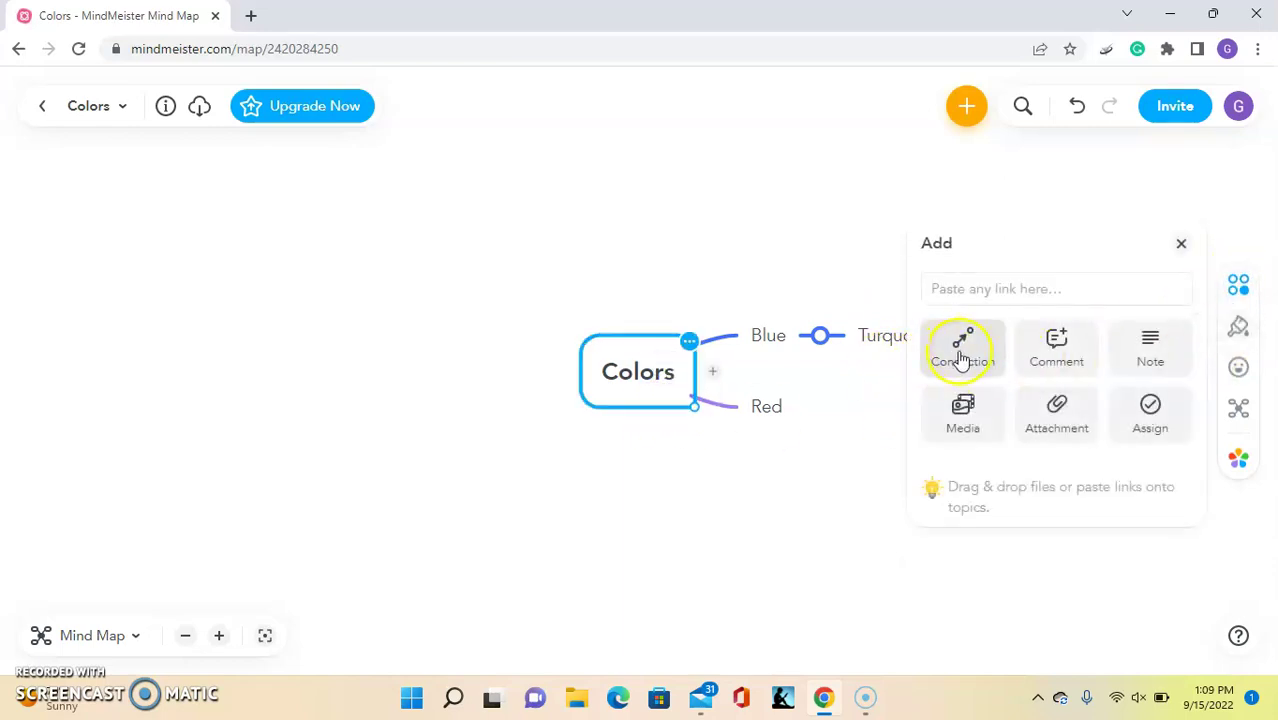
left_click(769, 407)
left_click(1036, 360)
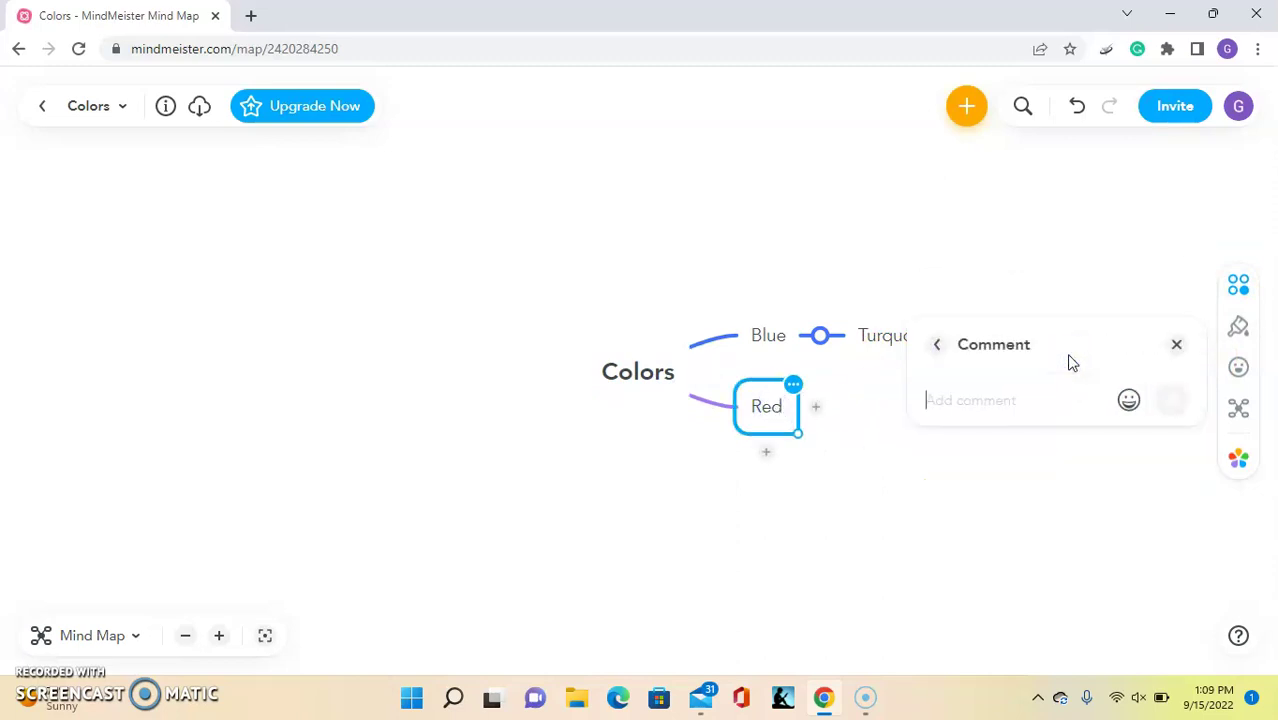
type("Primary Color")
left_click(1058, 503)
left_click(1036, 603)
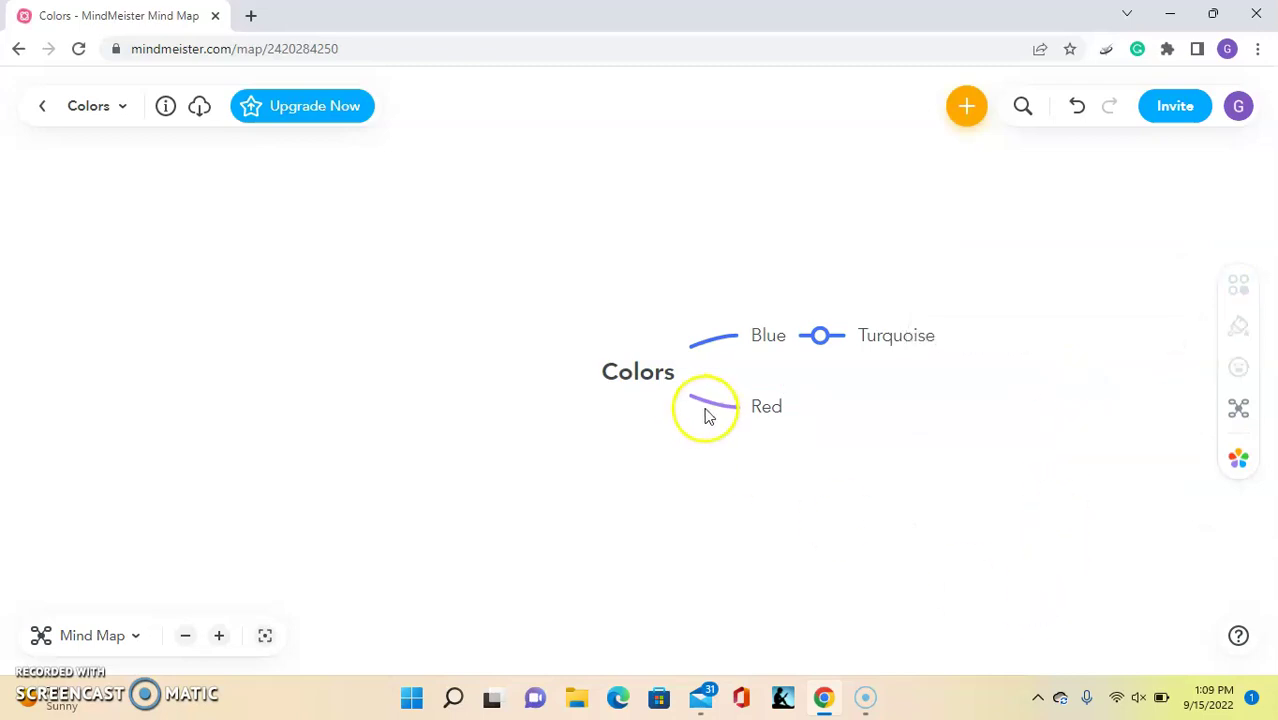
Step: Post the comment "Primary Color" on the Red topic and view it on the map
left_click(766, 406)
left_click(1230, 287)
left_click(1047, 338)
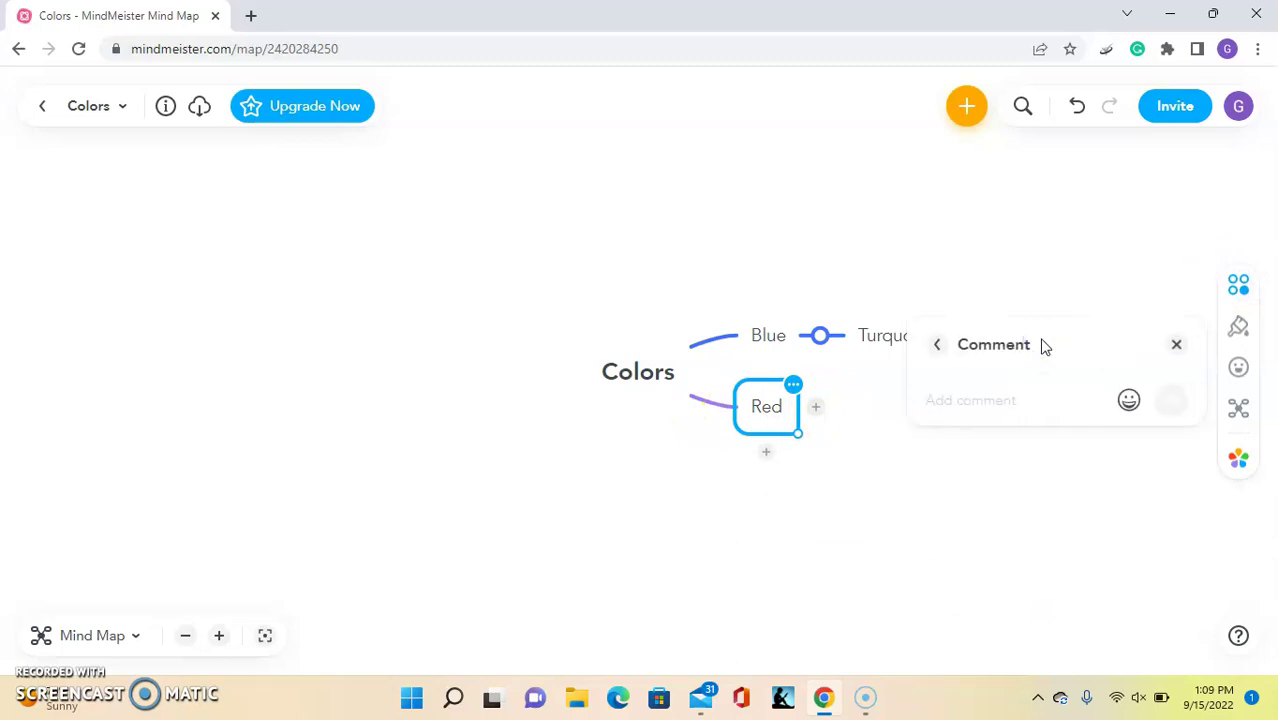
type("Primary Color")
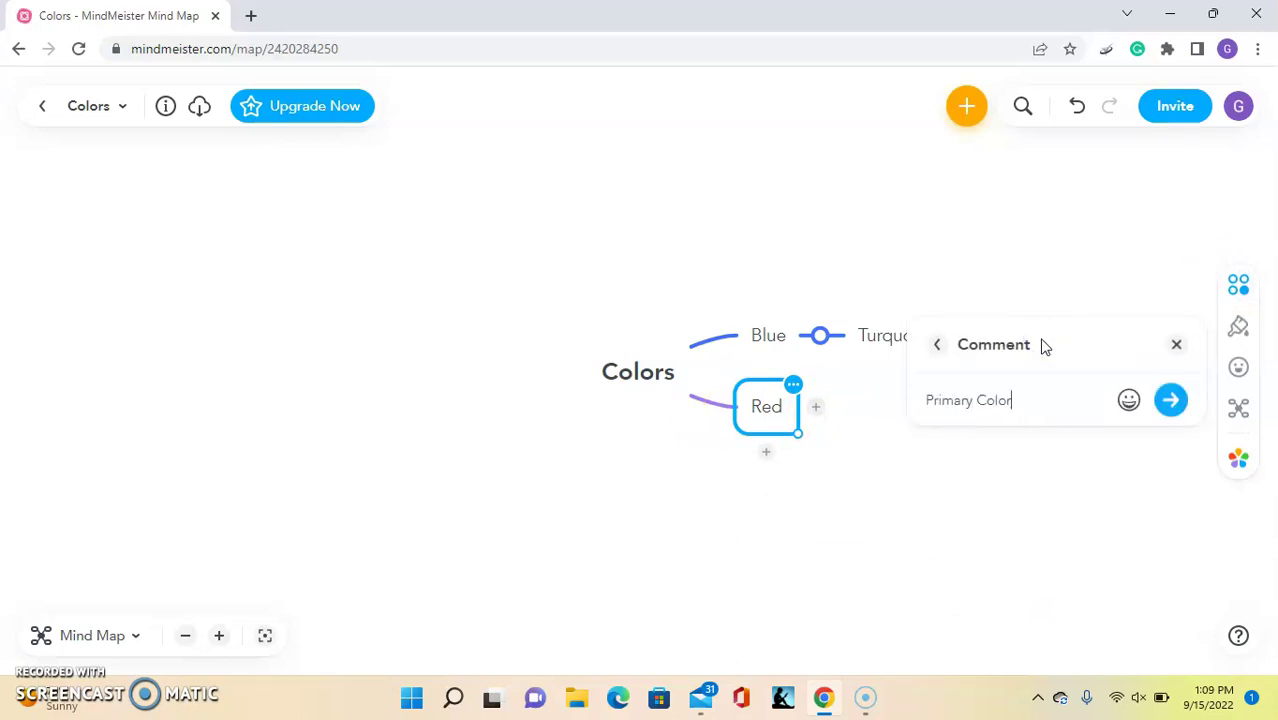
left_click(1169, 401)
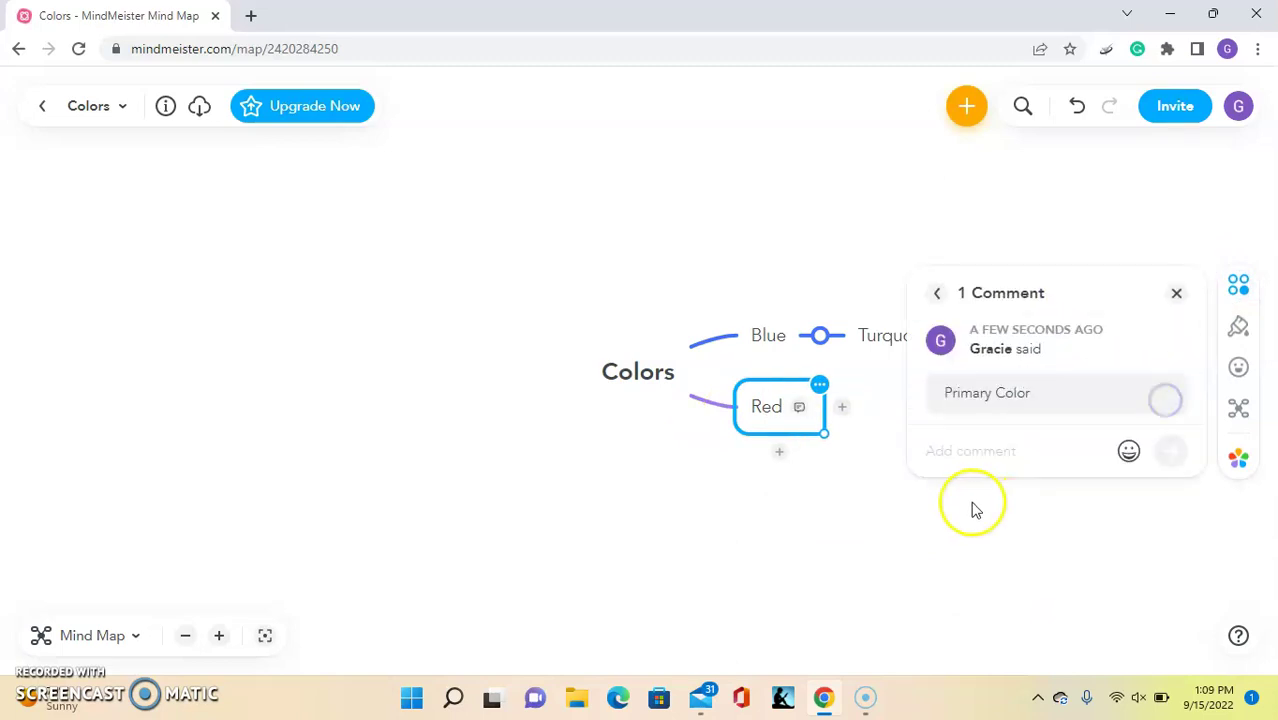
left_click(1021, 537)
left_click(799, 409)
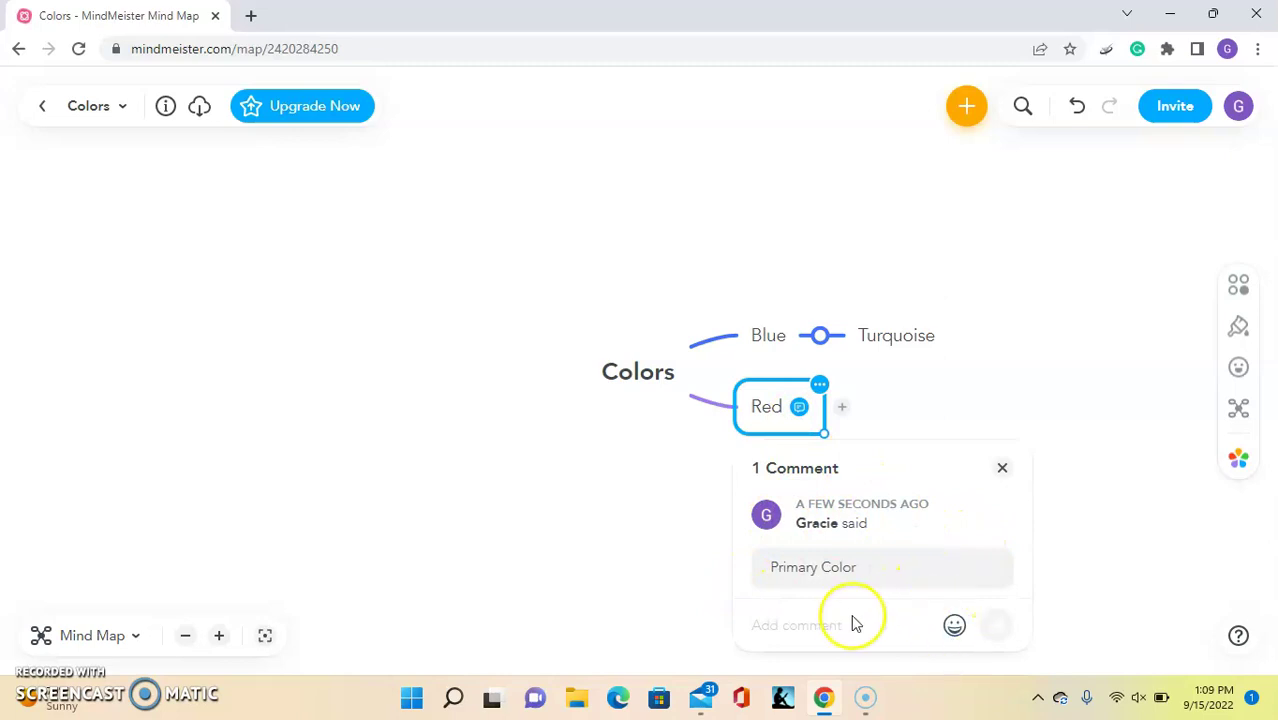
left_click(1156, 320)
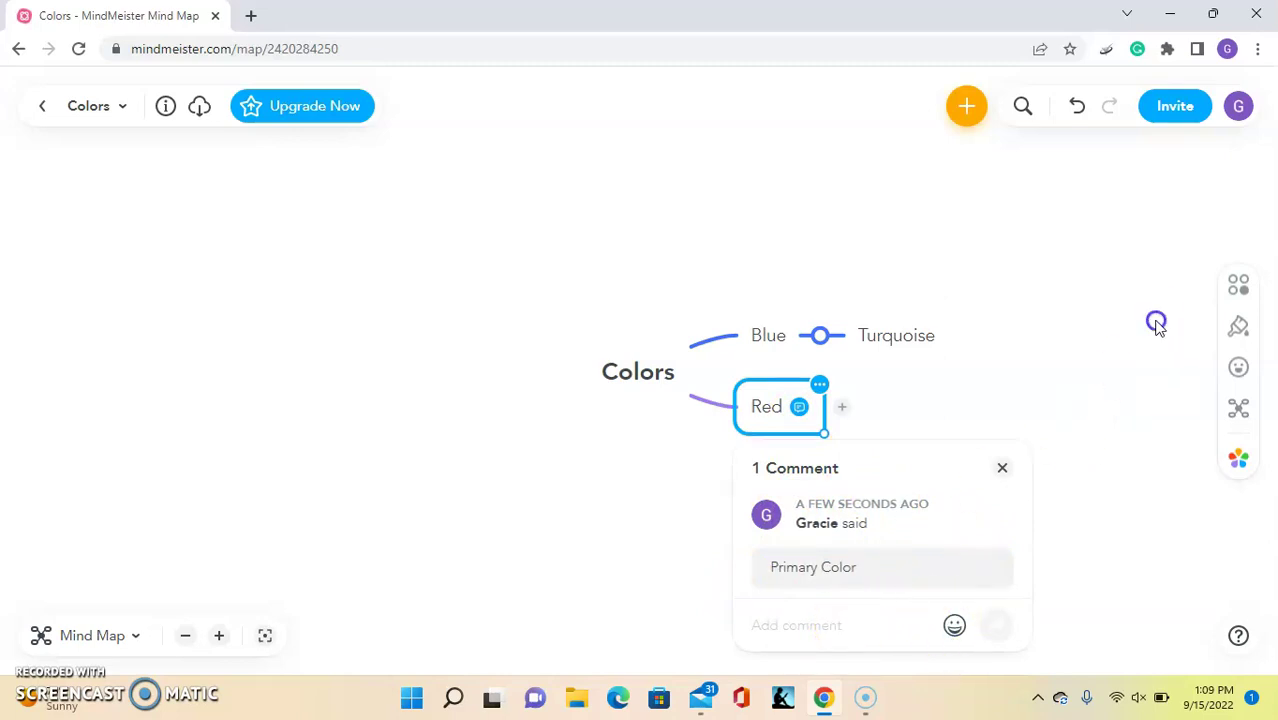
Step: Attach the note "Also a primary color" to the Blue topic and view it on the map
left_click(760, 330)
left_click(1240, 284)
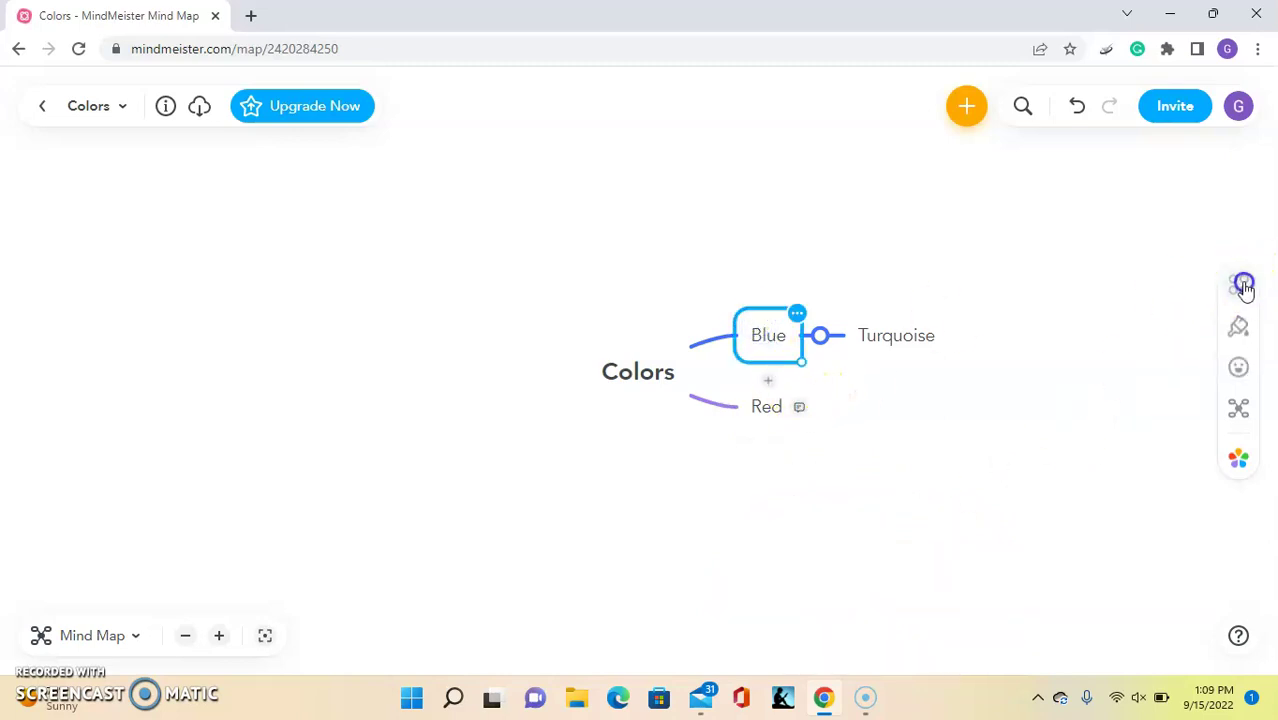
left_click(1153, 354)
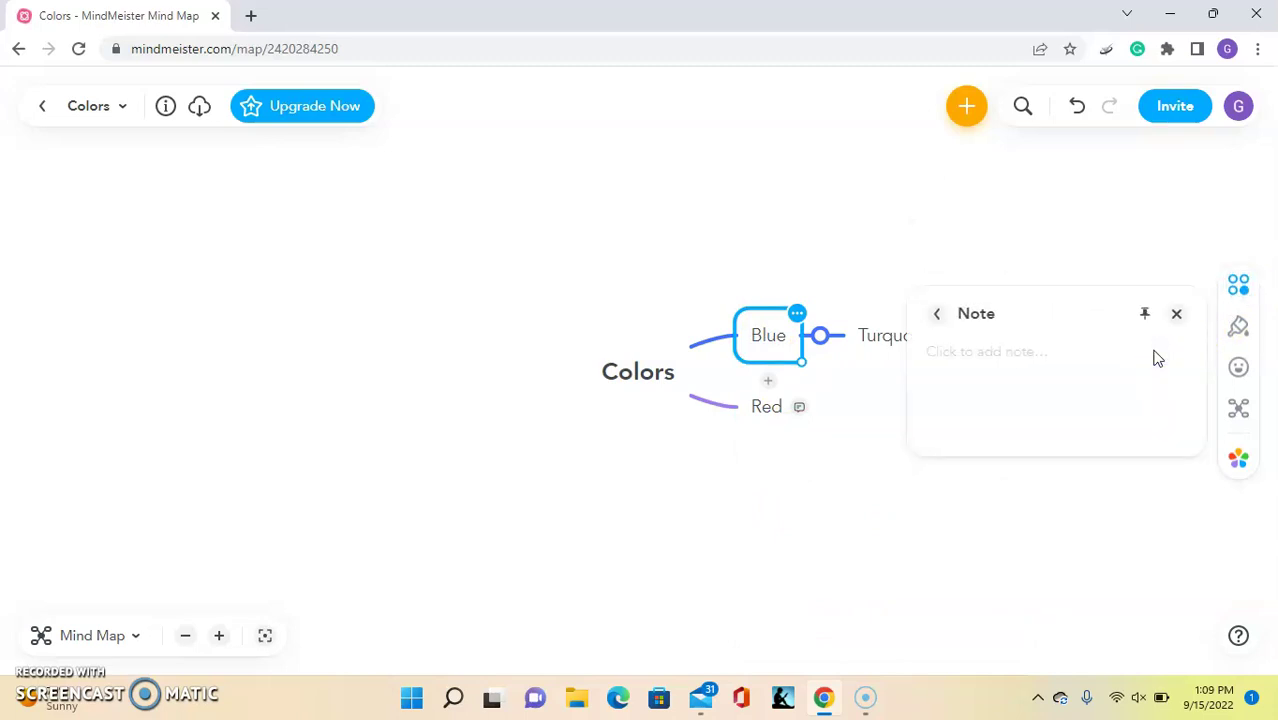
left_click(996, 347)
type("Also a primary color")
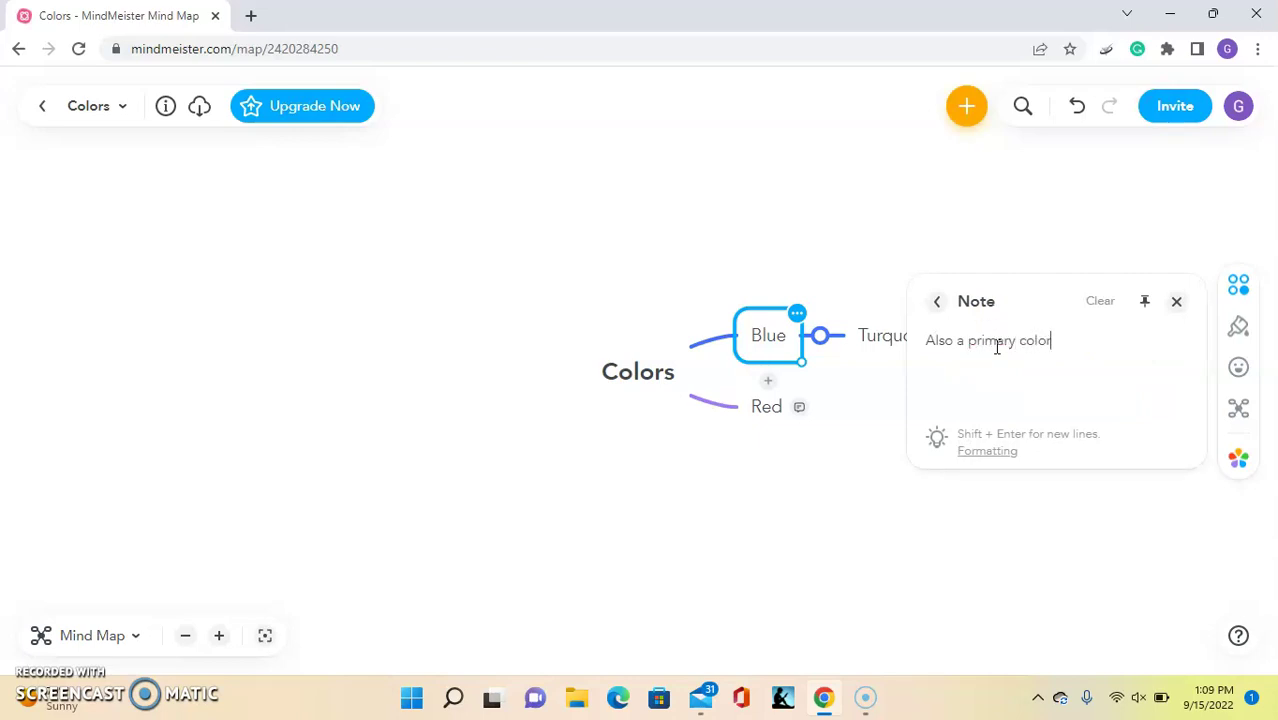
left_click(1087, 416)
left_click(867, 496)
left_click(803, 337)
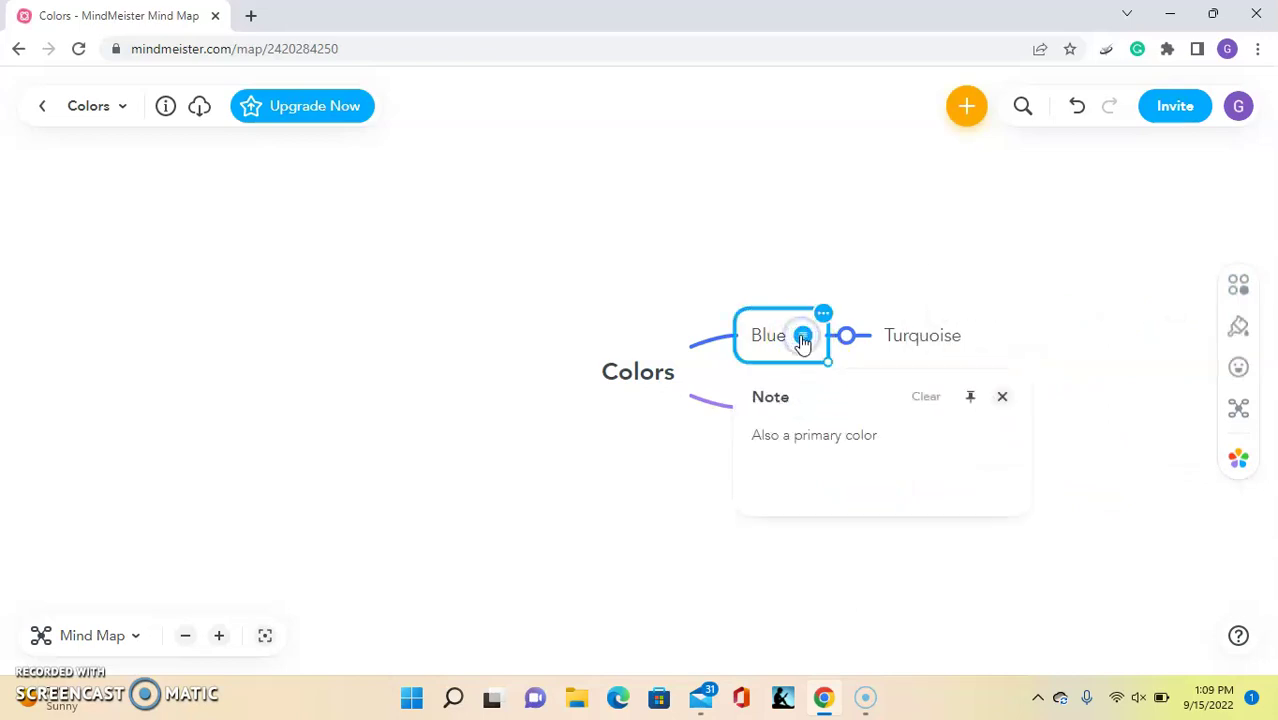
left_click(1063, 448)
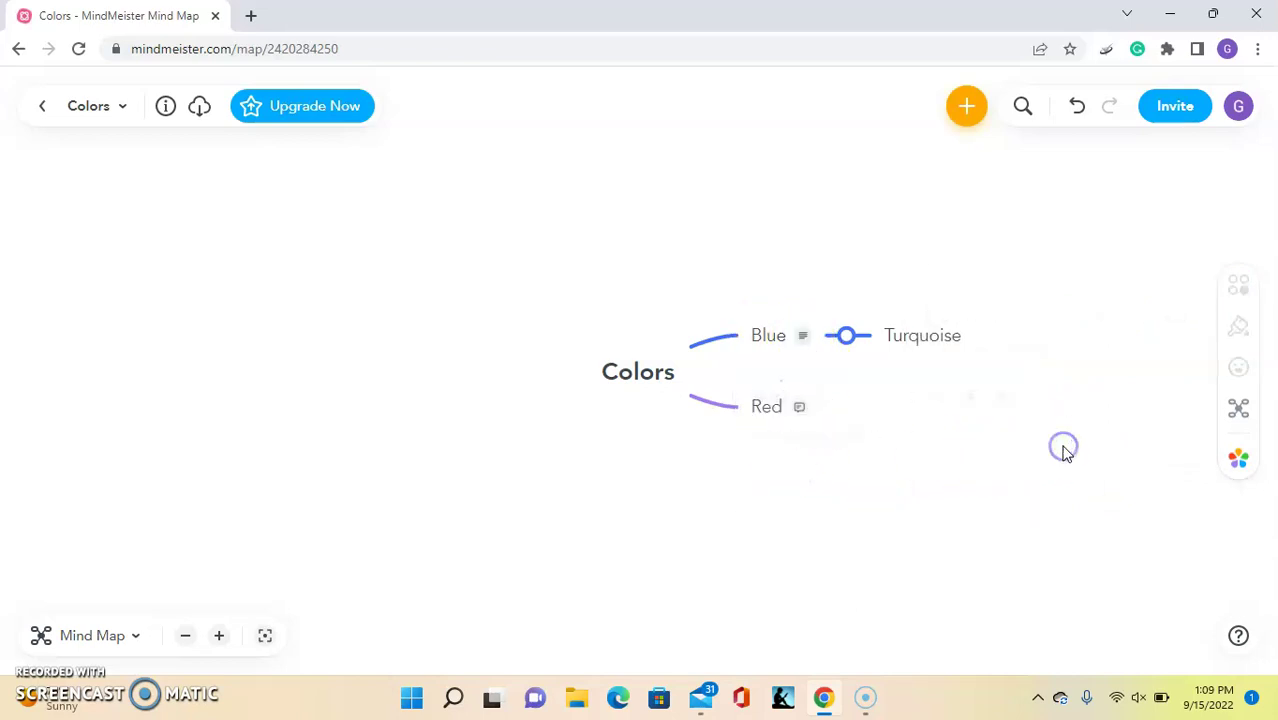
Step: Fill the Blue topic's shape with blue
left_click(767, 340)
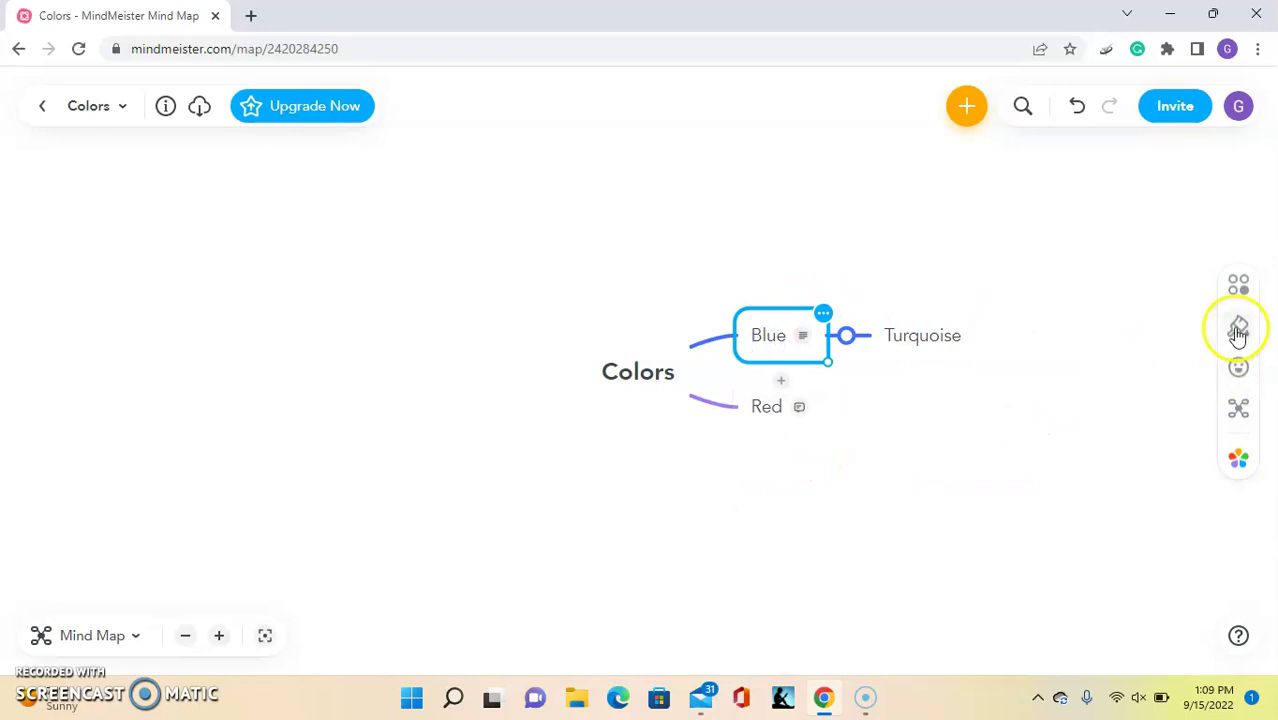
left_click(1238, 330)
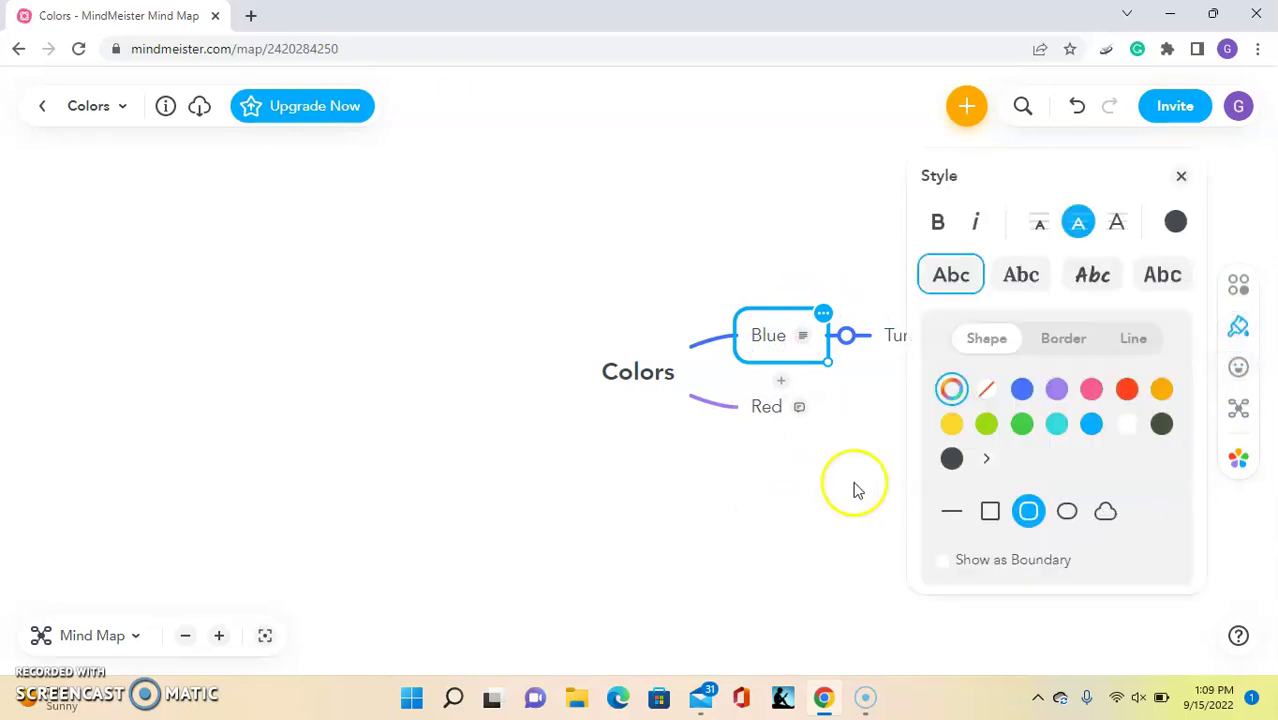
left_click(1019, 389)
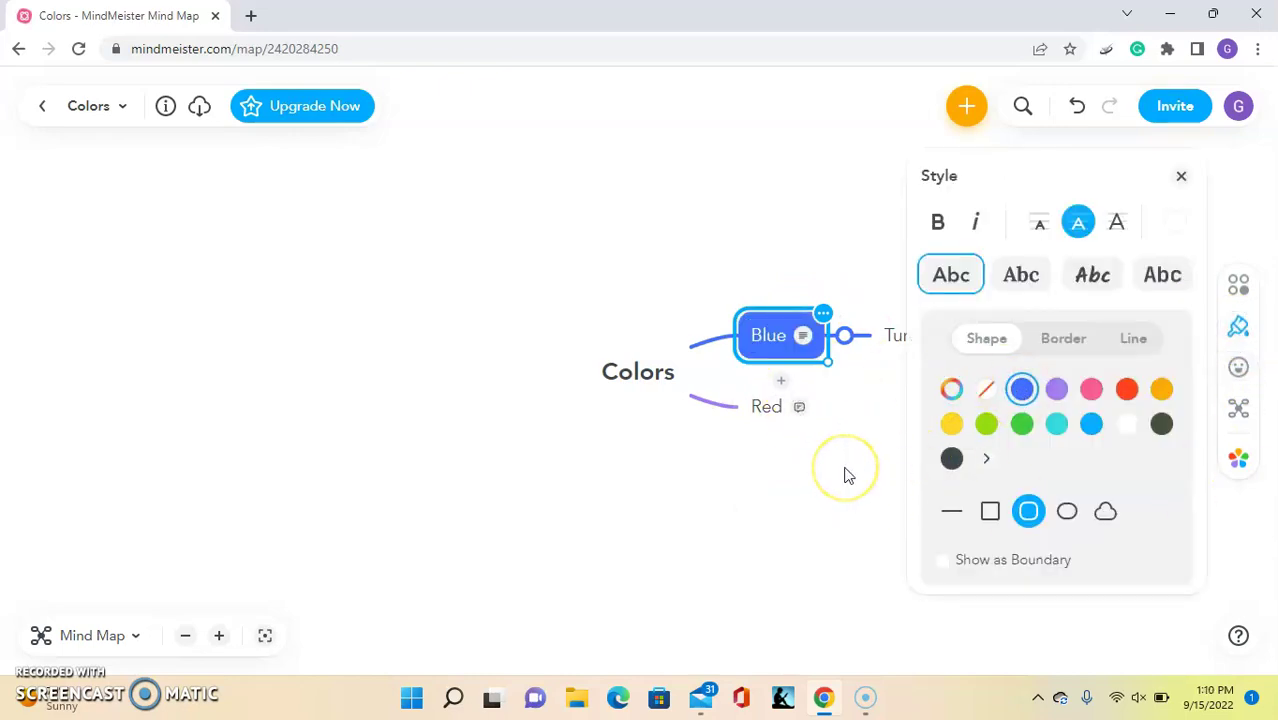
Step: Fill the Red topic's shape with red and color its connecting line red
left_click(766, 407)
left_click(1125, 393)
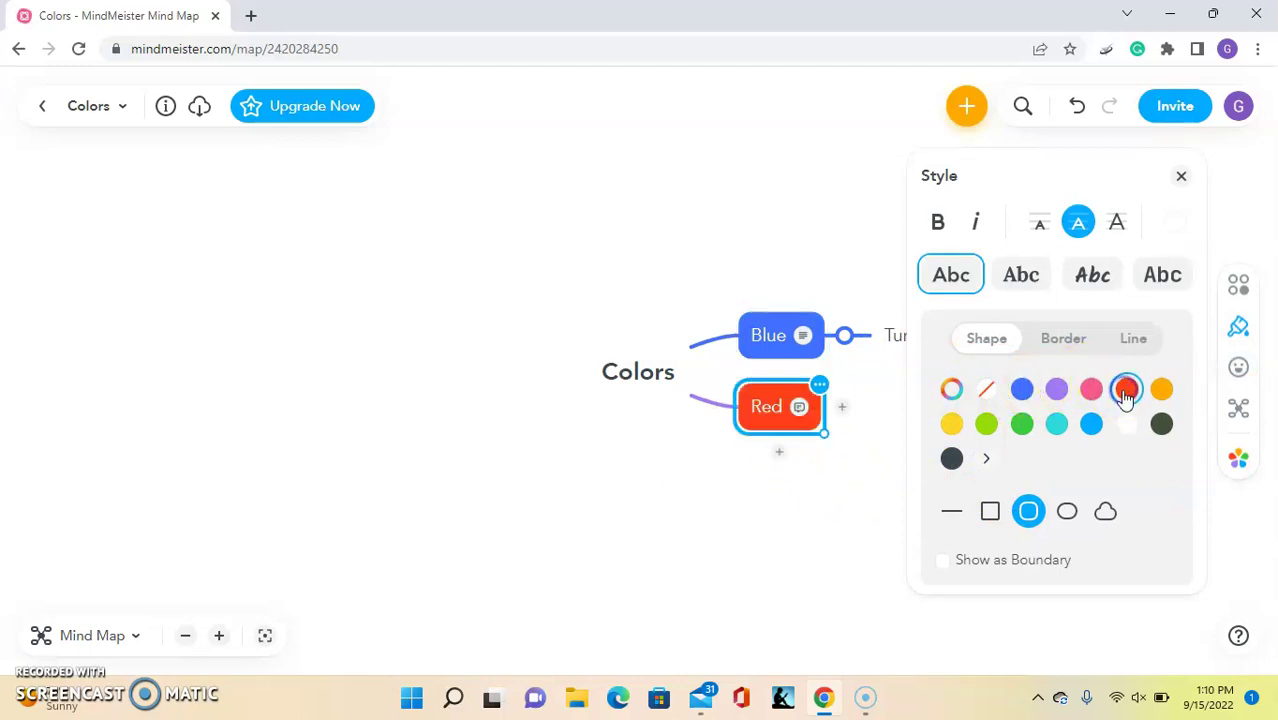
left_click(1129, 348)
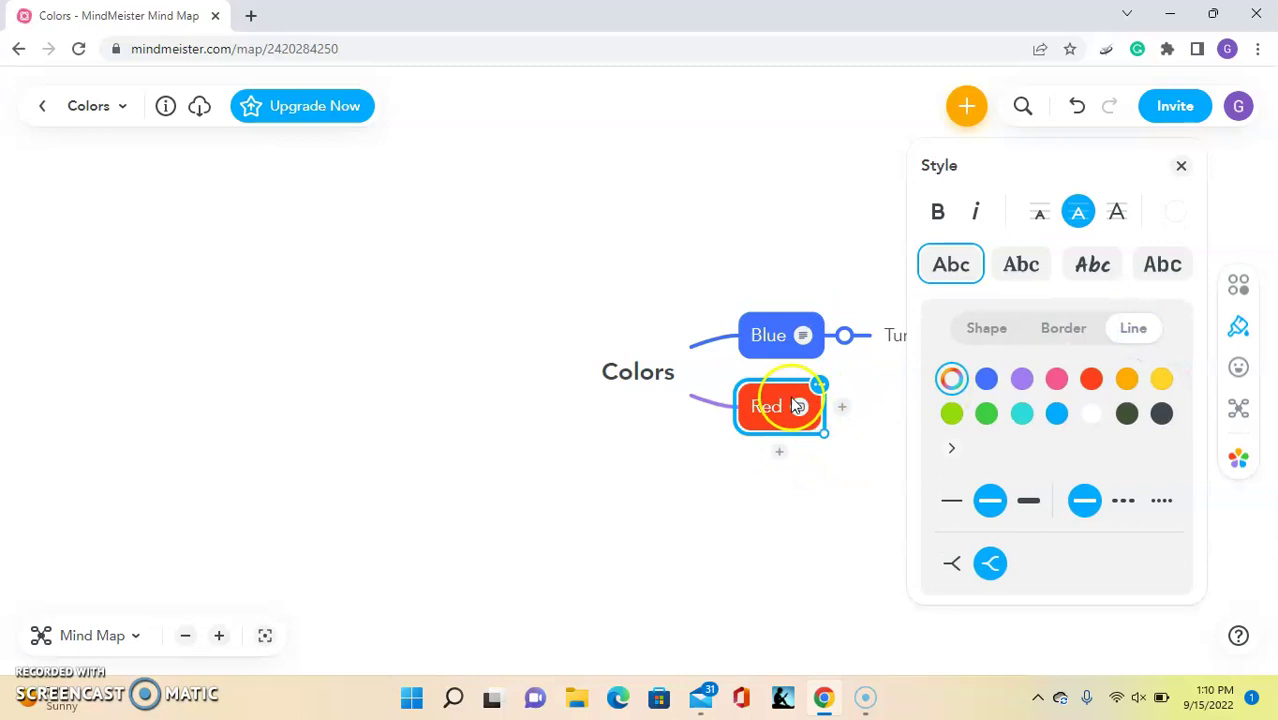
left_click(1091, 388)
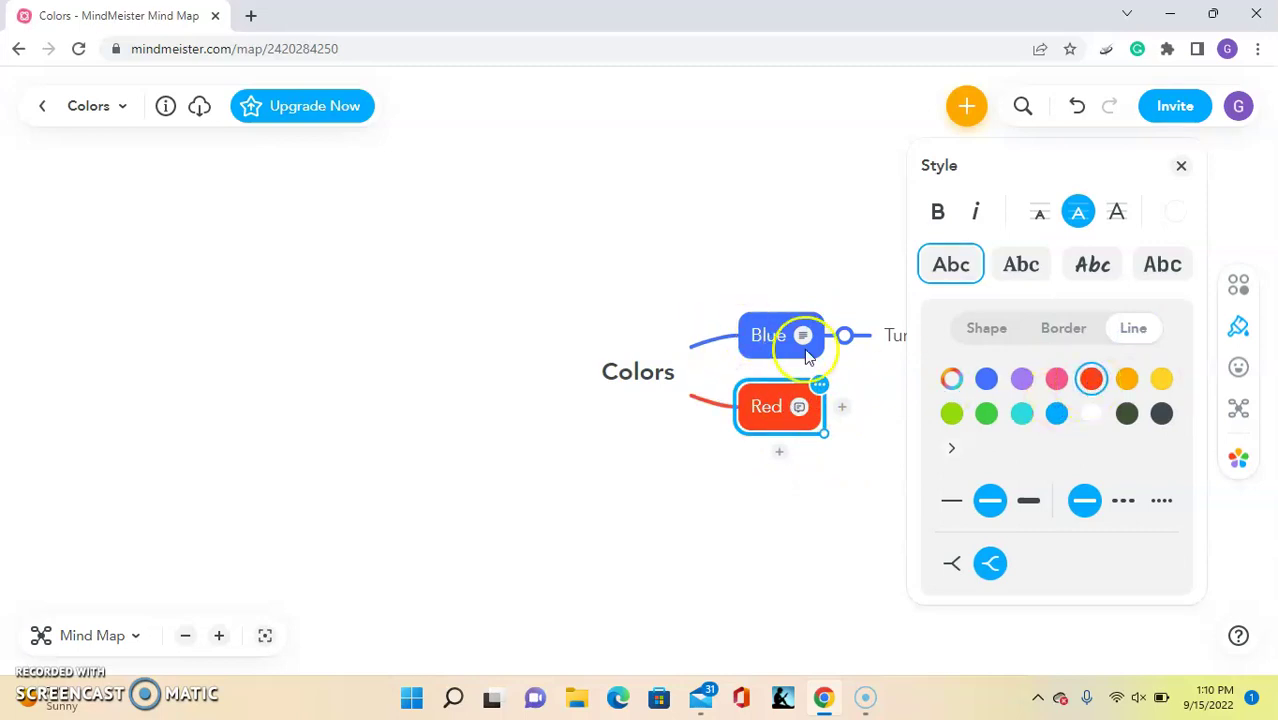
left_click(868, 446)
Step: Try the Ocean, Vintage and Sunset themes on the mind map one after another
left_click(776, 318)
left_click(1238, 457)
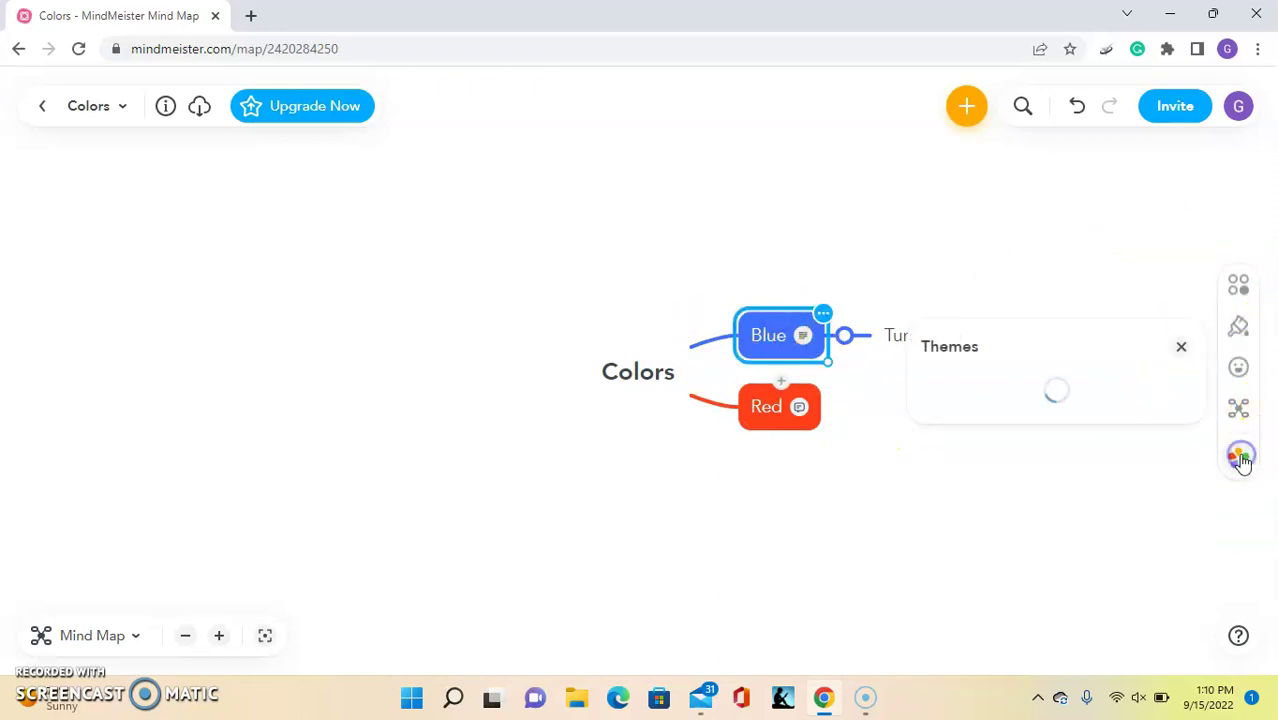
scroll(1079, 356, "down", 2)
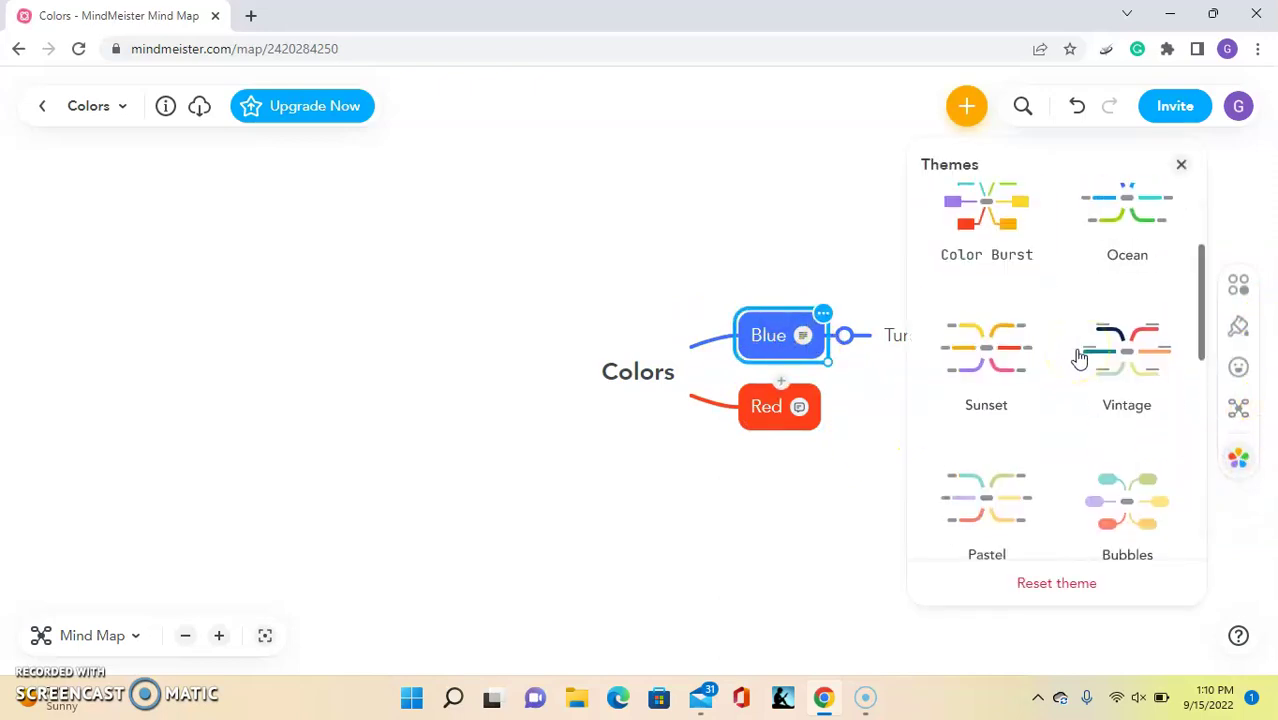
scroll(1079, 356, "up", 1)
left_click(1120, 287)
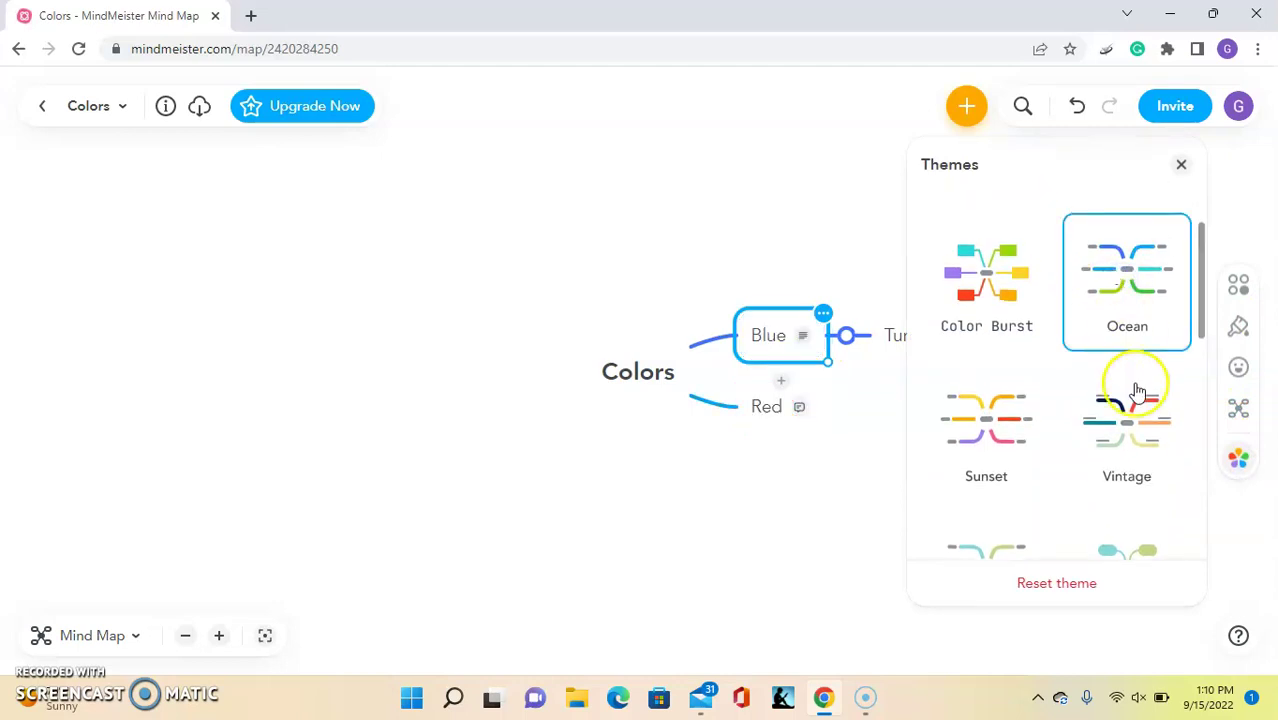
left_click(1133, 425)
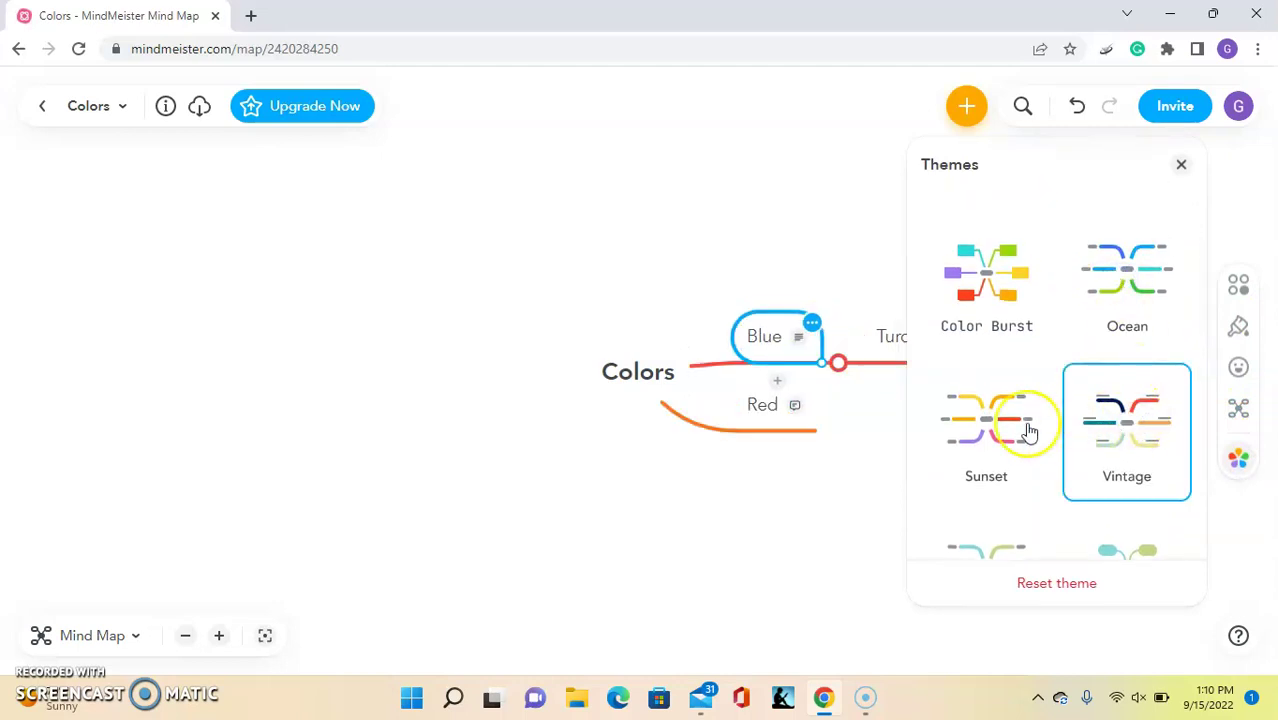
left_click(1012, 426)
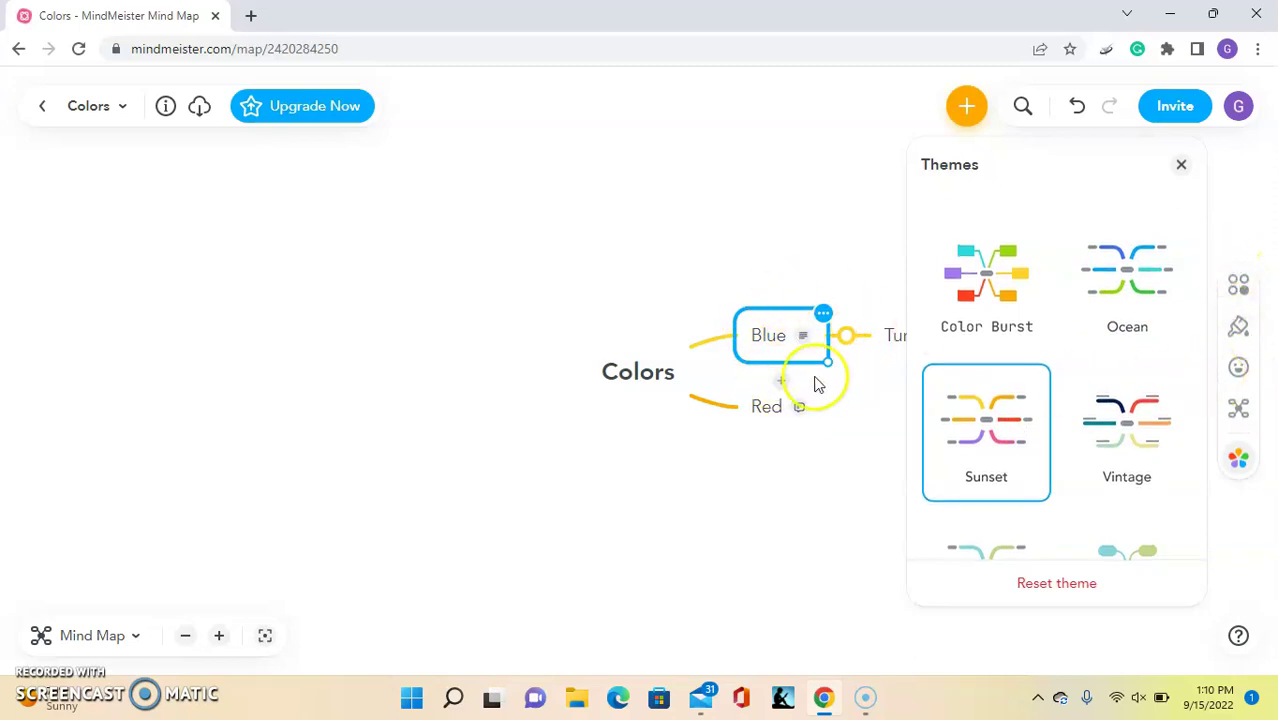
Step: Apply the Bubbles theme to the mind map and close the theme selection
scroll(1038, 467, "down", 3)
scroll(1018, 442, "up", 1)
left_click(1127, 308)
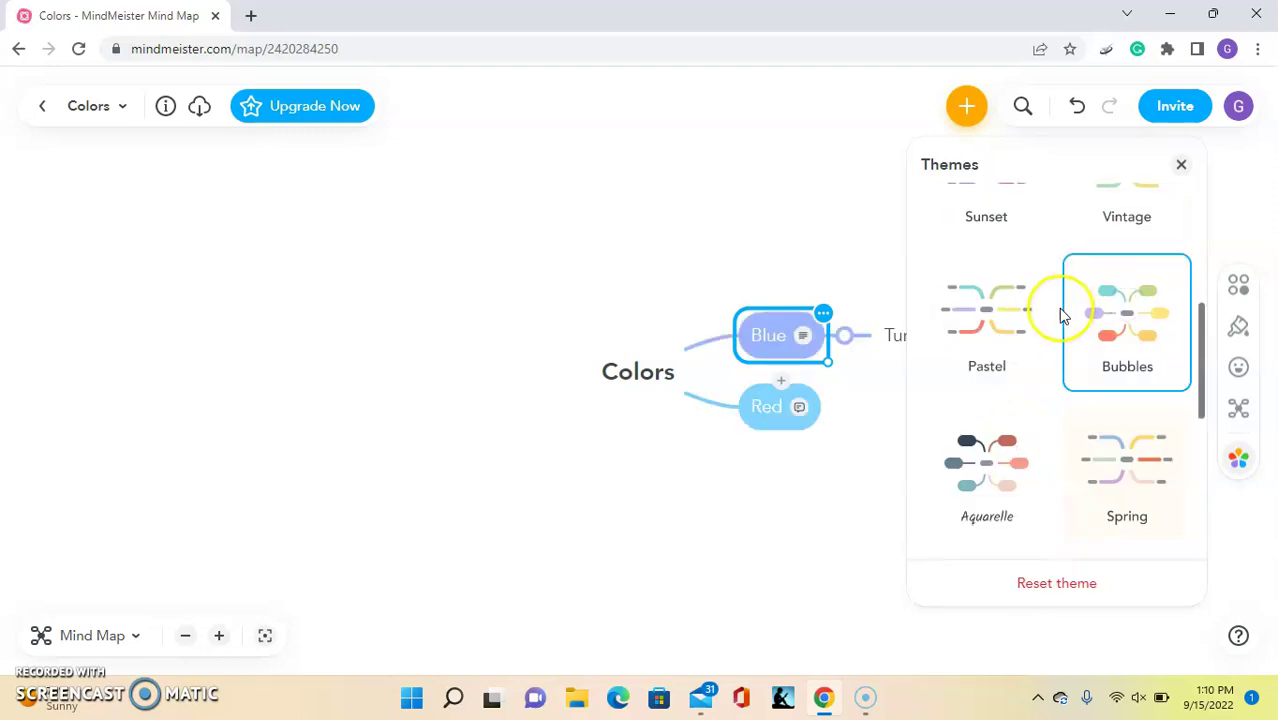
left_click(700, 541)
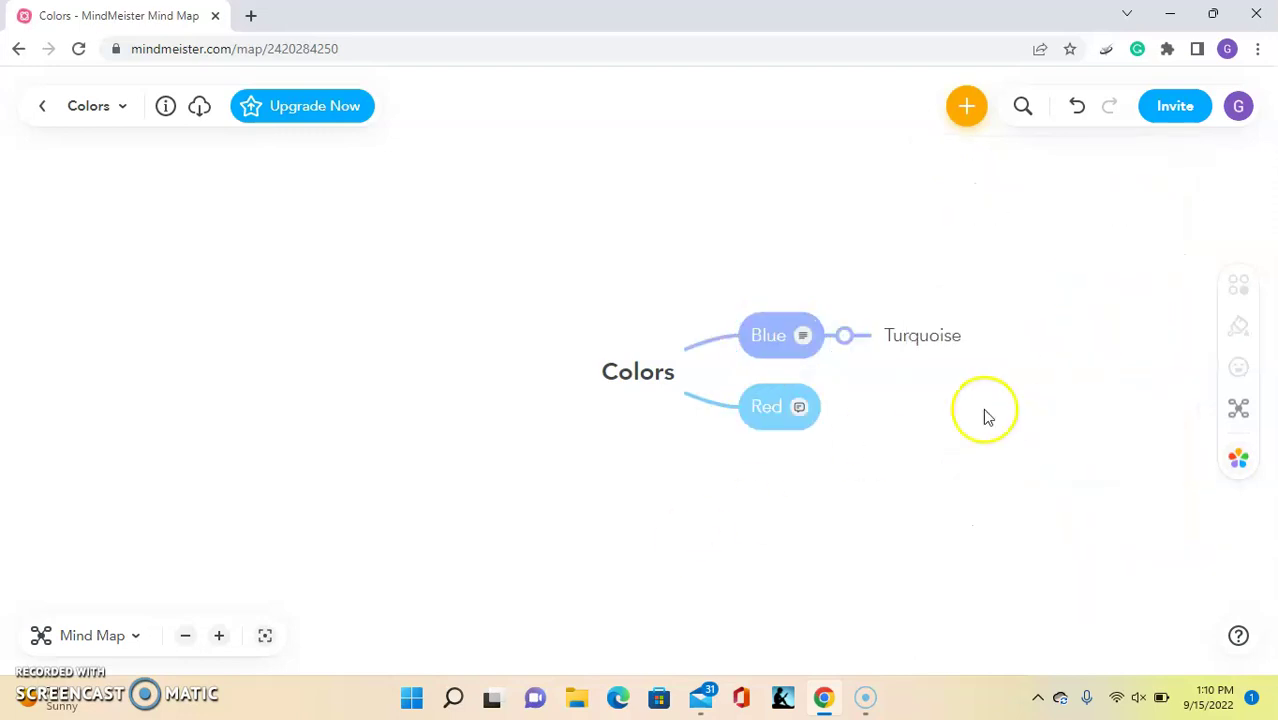
Step: Add the paint bucket icon to the Blue topic and return to the map
left_click(745, 341)
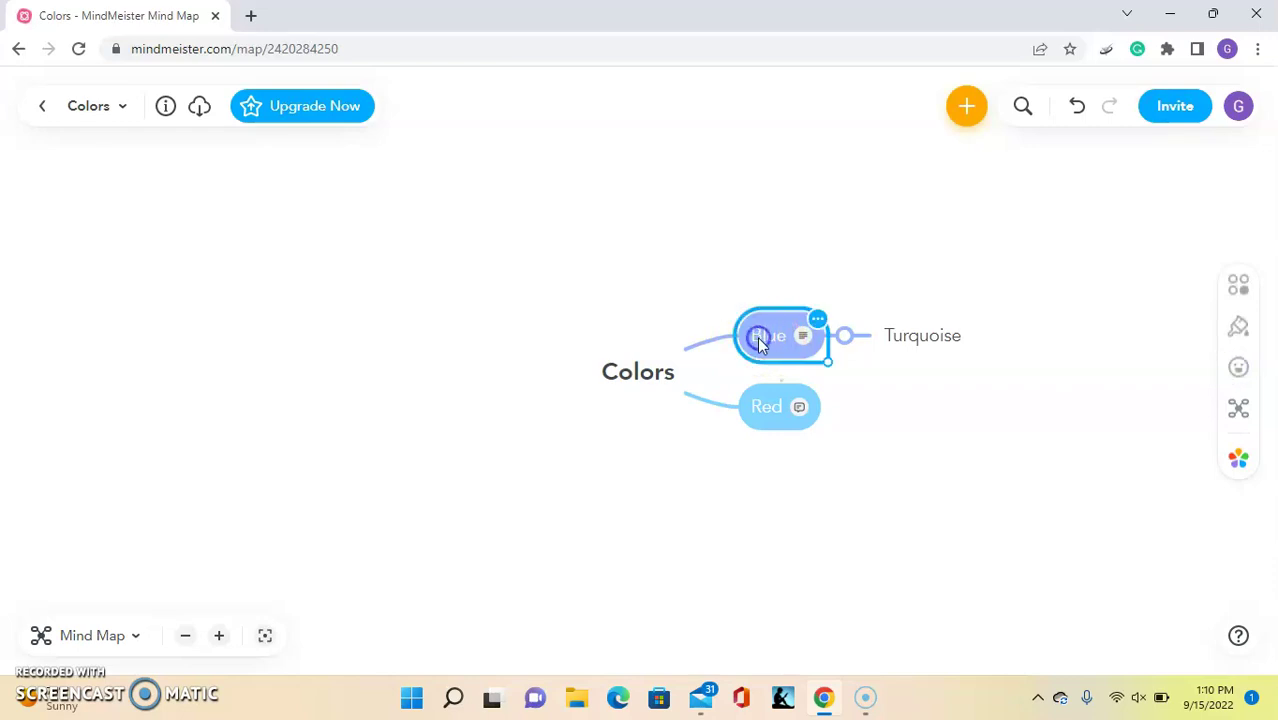
left_click(1237, 370)
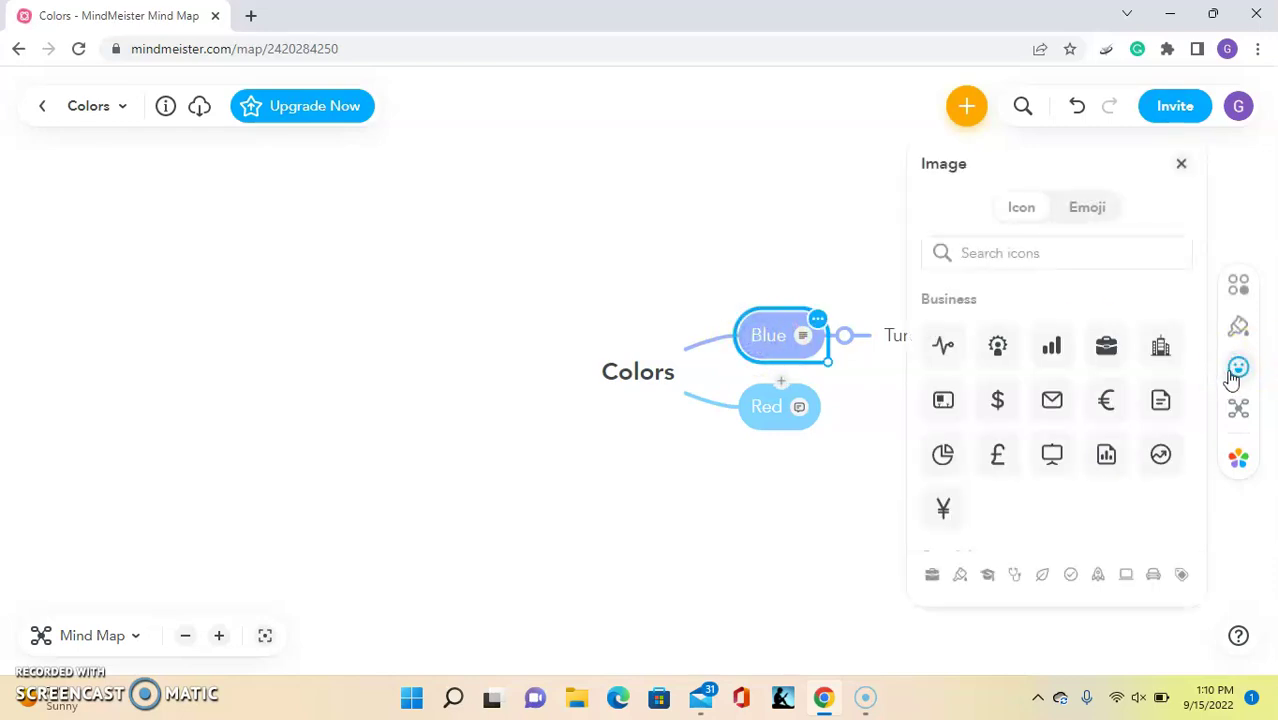
scroll(1053, 408, "down", 3)
scroll(1059, 414, "up", 1)
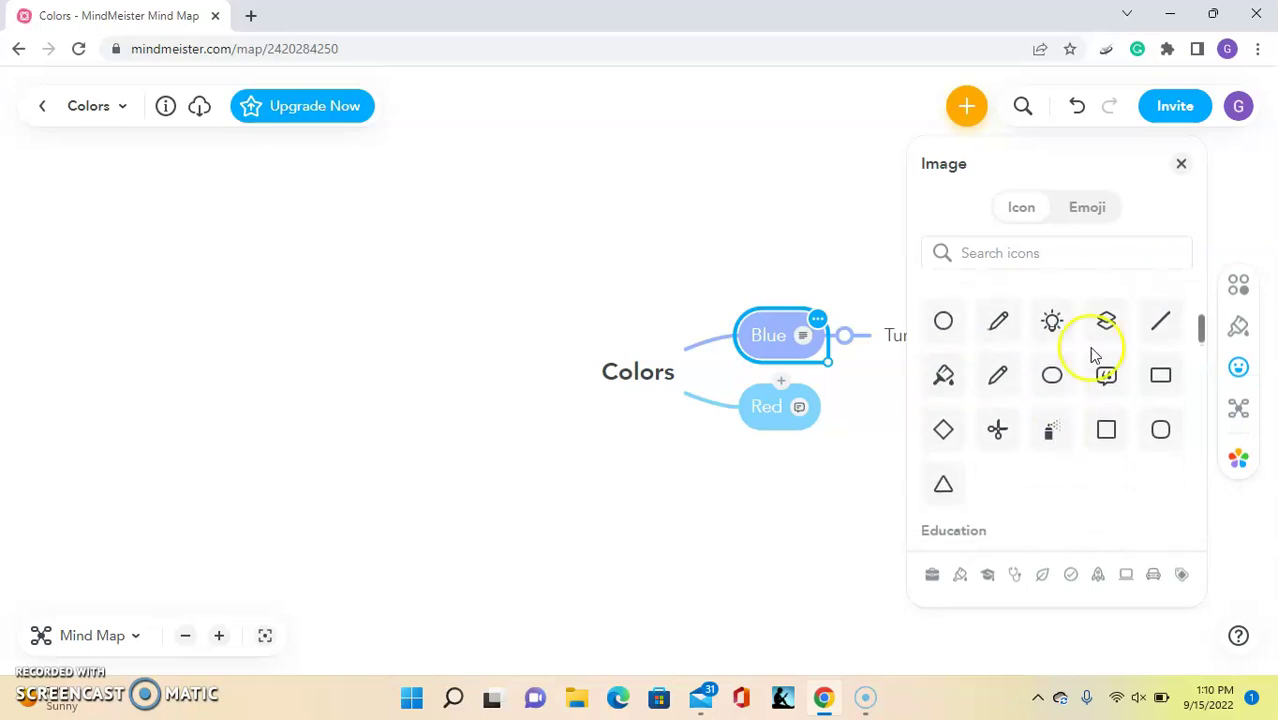
left_click(944, 382)
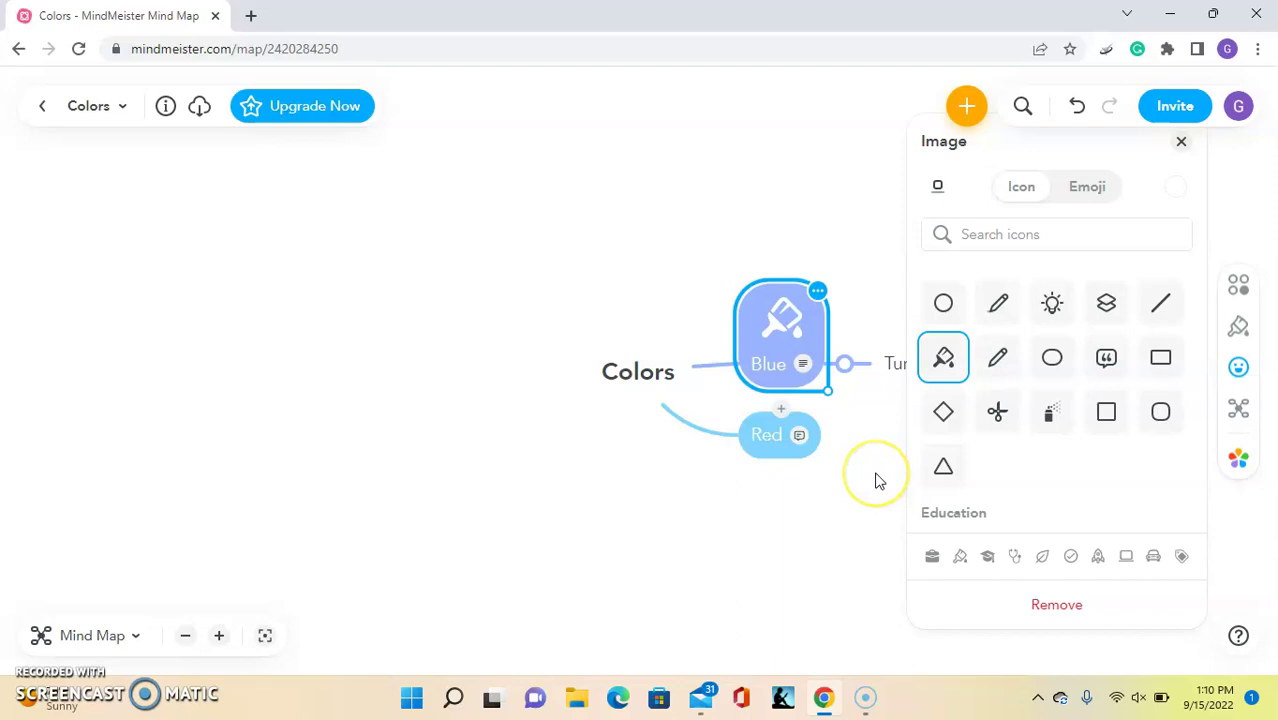
left_click(1244, 521)
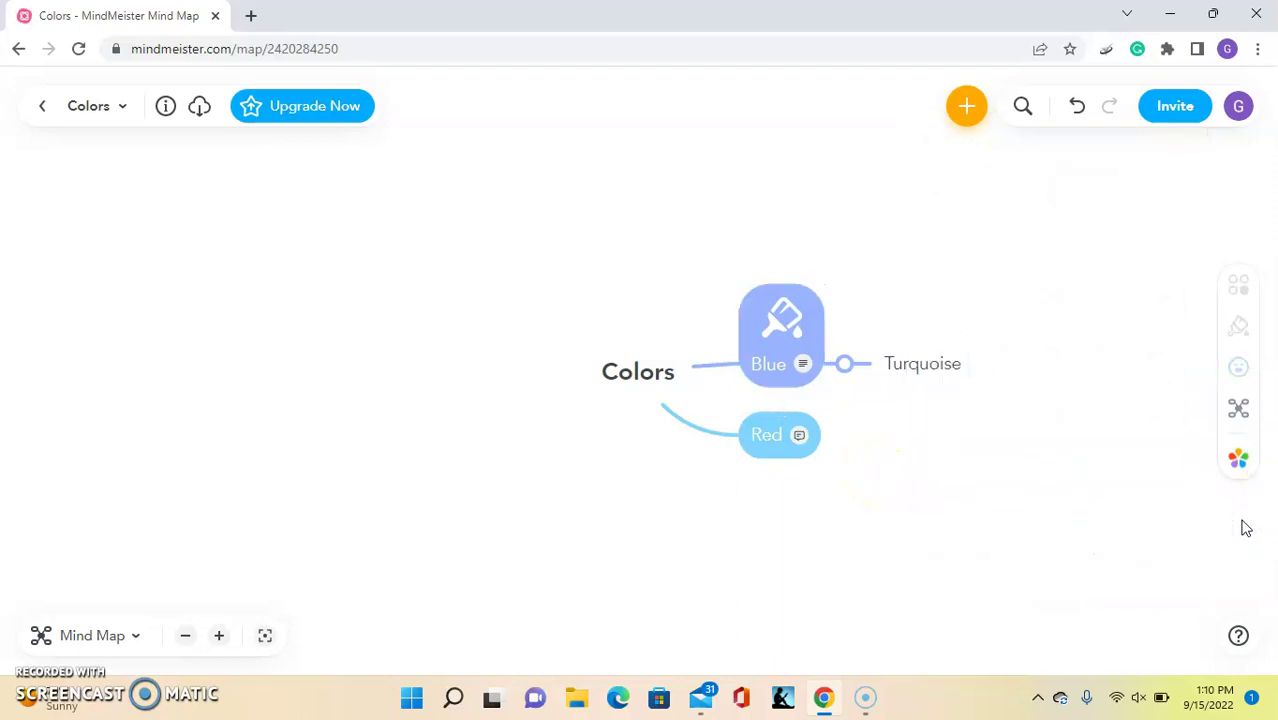
Step: View the emoji choices available for the Blue topic and close them without picking one
left_click(816, 312)
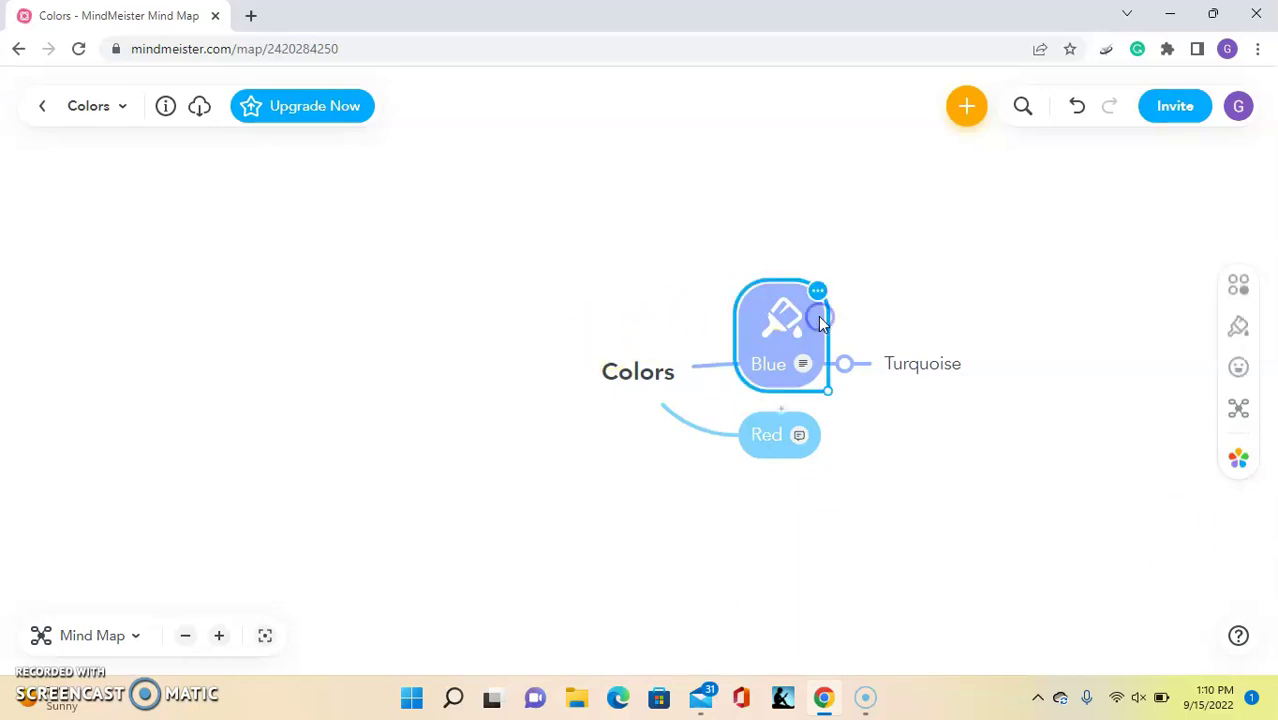
left_click(1240, 371)
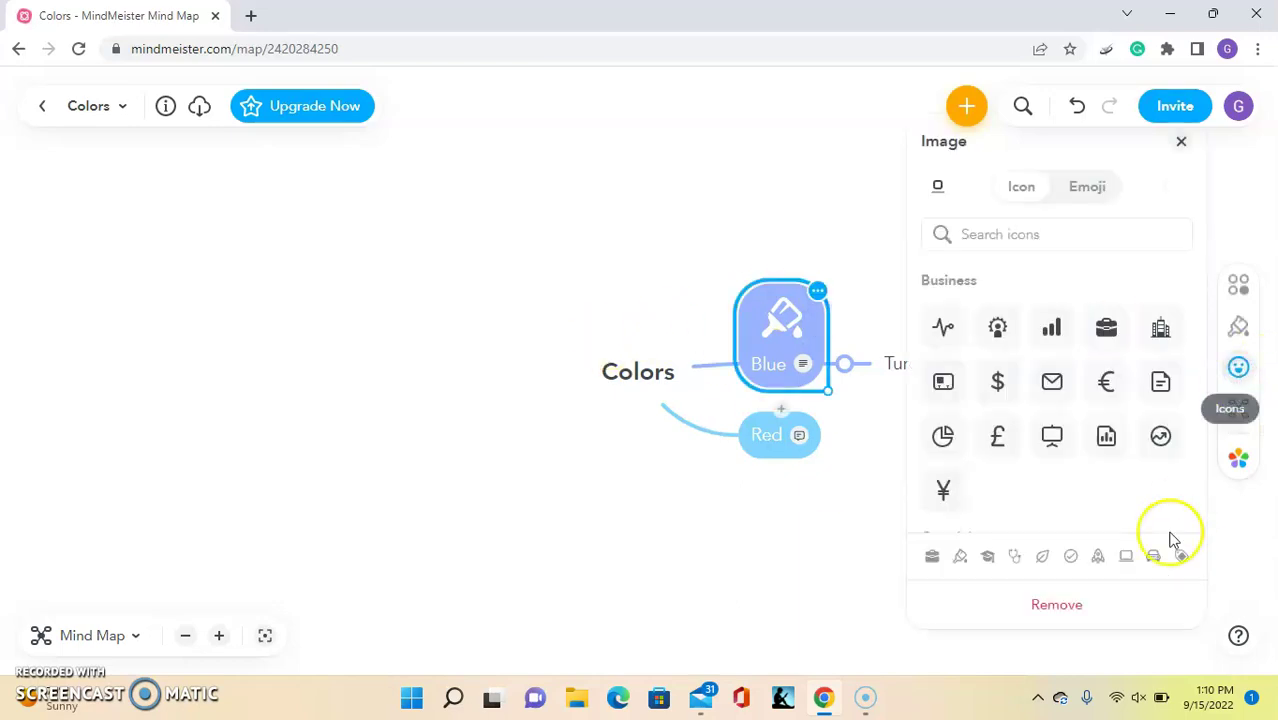
left_click(1077, 187)
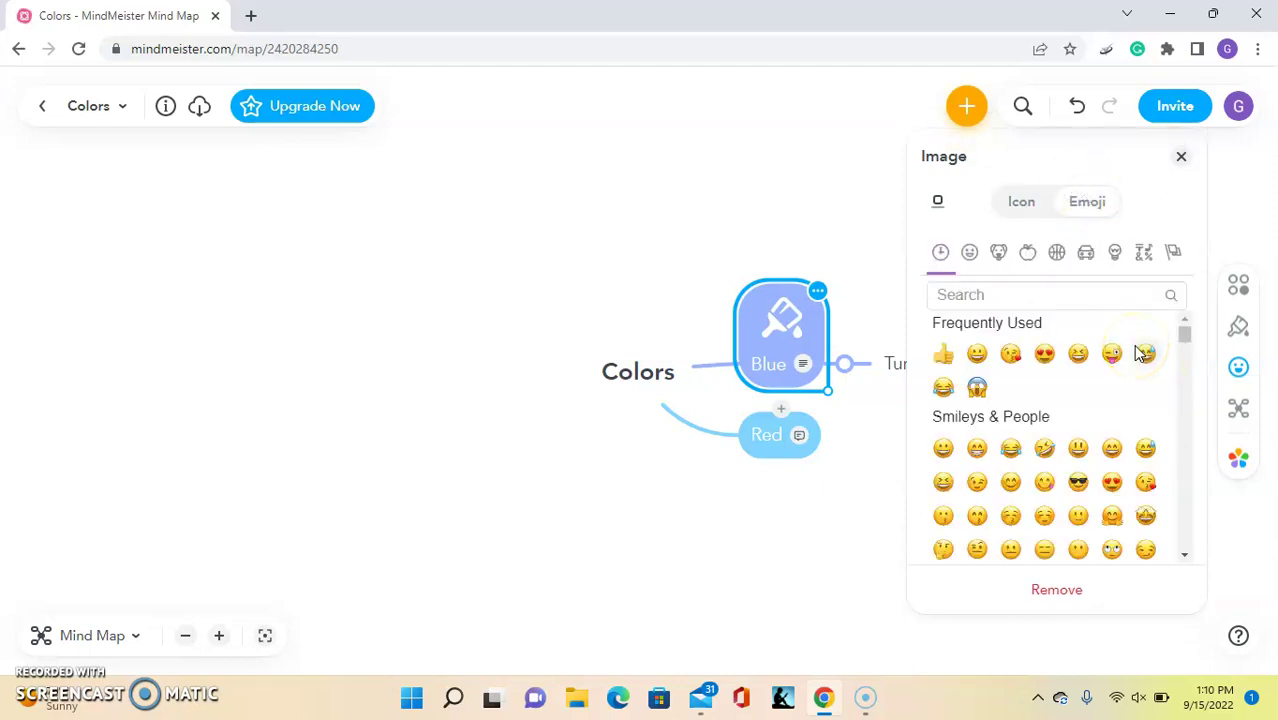
left_click(1180, 156)
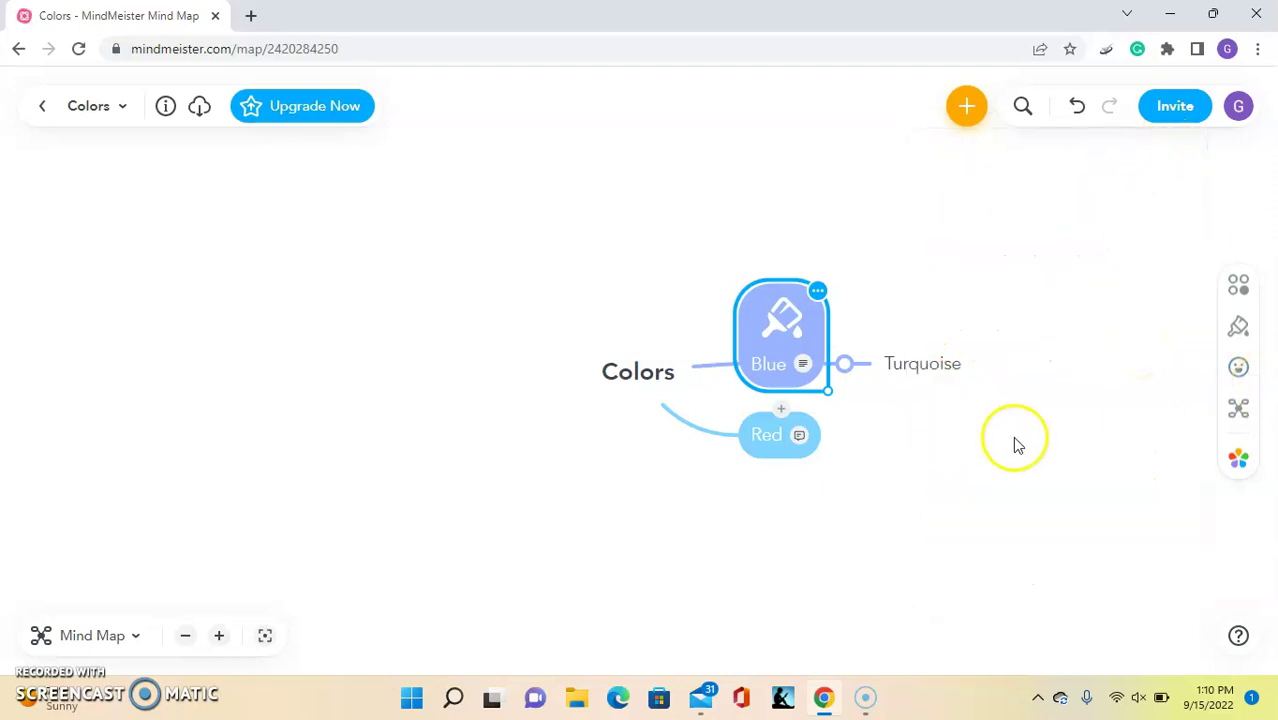
left_click(1099, 477)
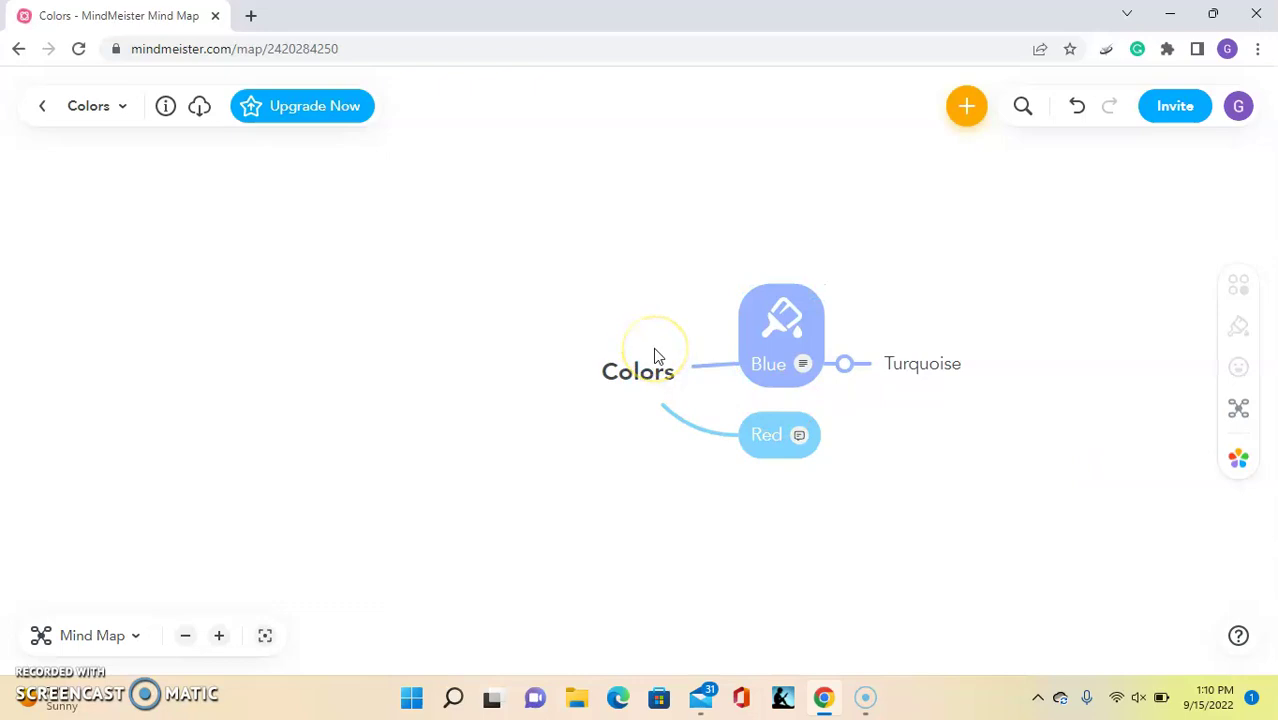